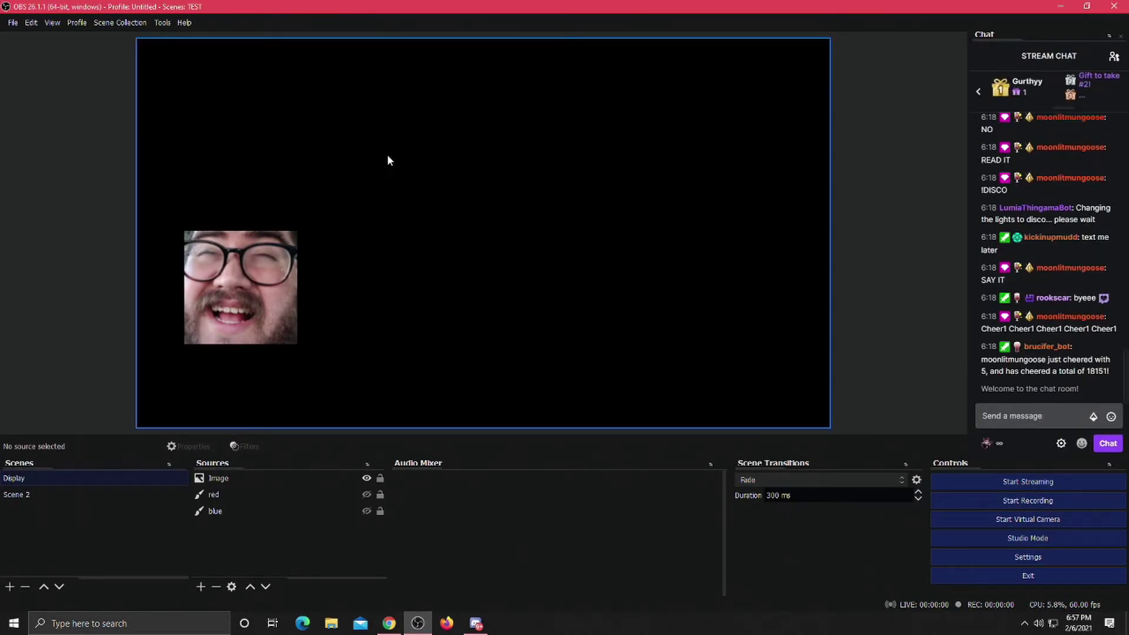
Preview the blue and red color sources in the Display scene by showing and hiding them
{"action": "left_click", "coordinate": [366, 510]}
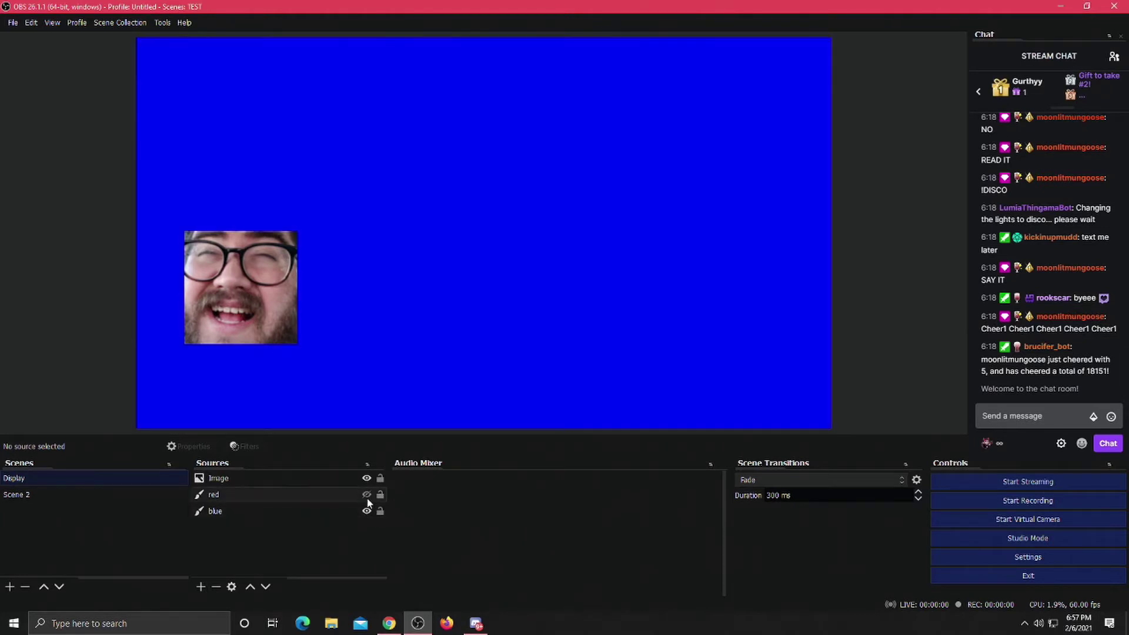
{"action": "left_click", "coordinate": [367, 495]}
{"action": "left_click", "coordinate": [366, 511]}
{"action": "left_click", "coordinate": [367, 495]}
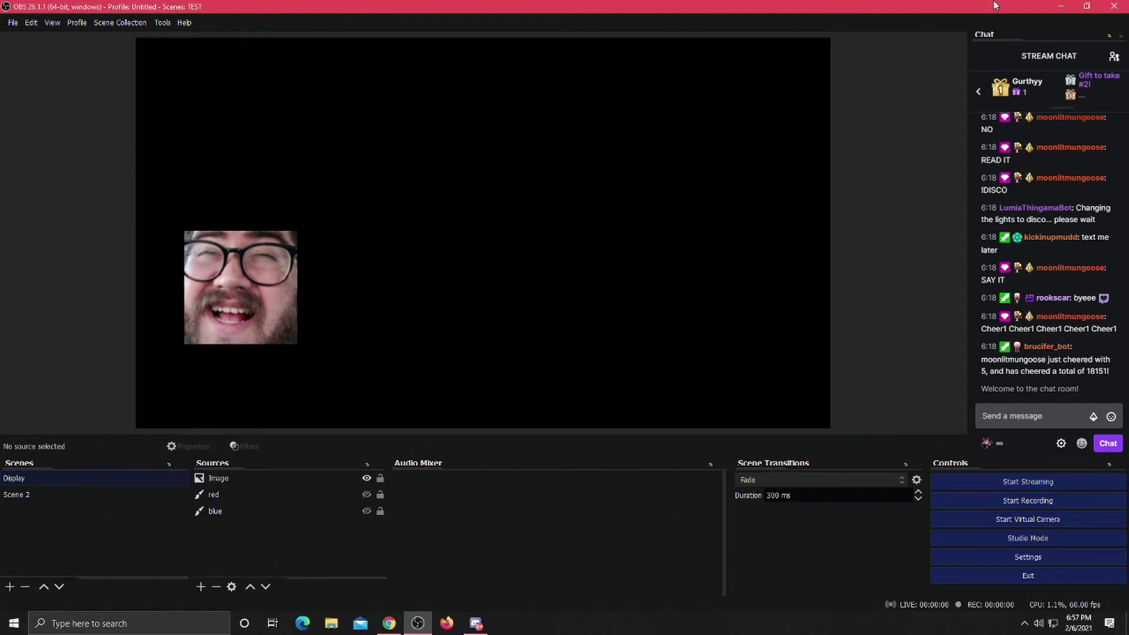
Minimize OBS, launch LioranBoard Receiver from the desktop, and connect it to OBS and Twitch
{"action": "left_click", "coordinate": [1059, 6]}
{"action": "double_click", "coordinate": [66, 50]}
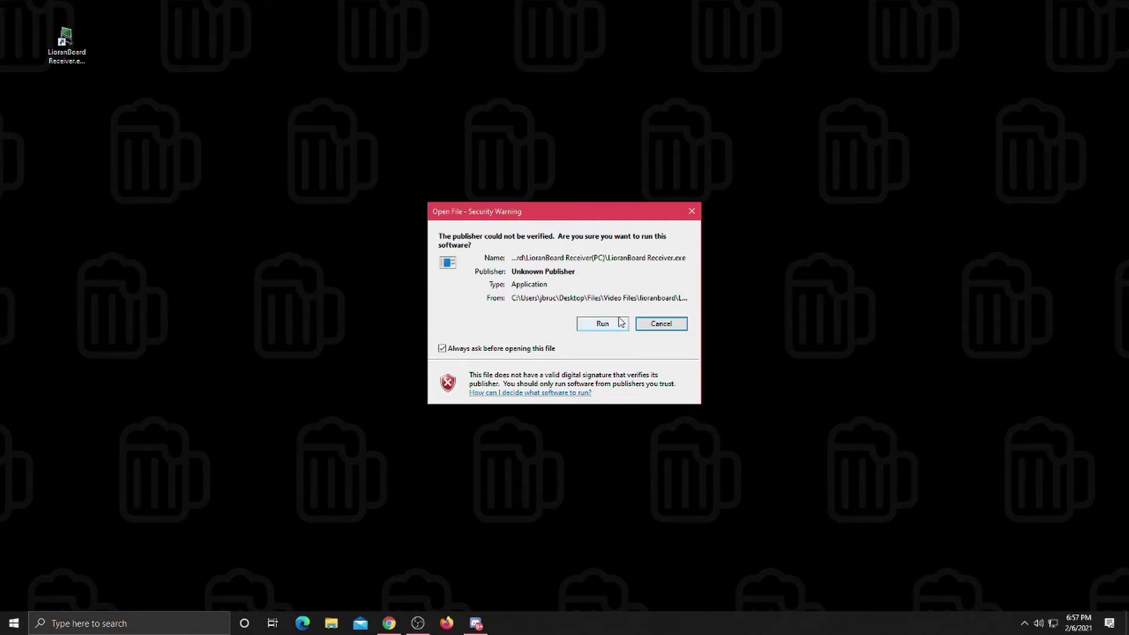
{"action": "left_click", "coordinate": [618, 326]}
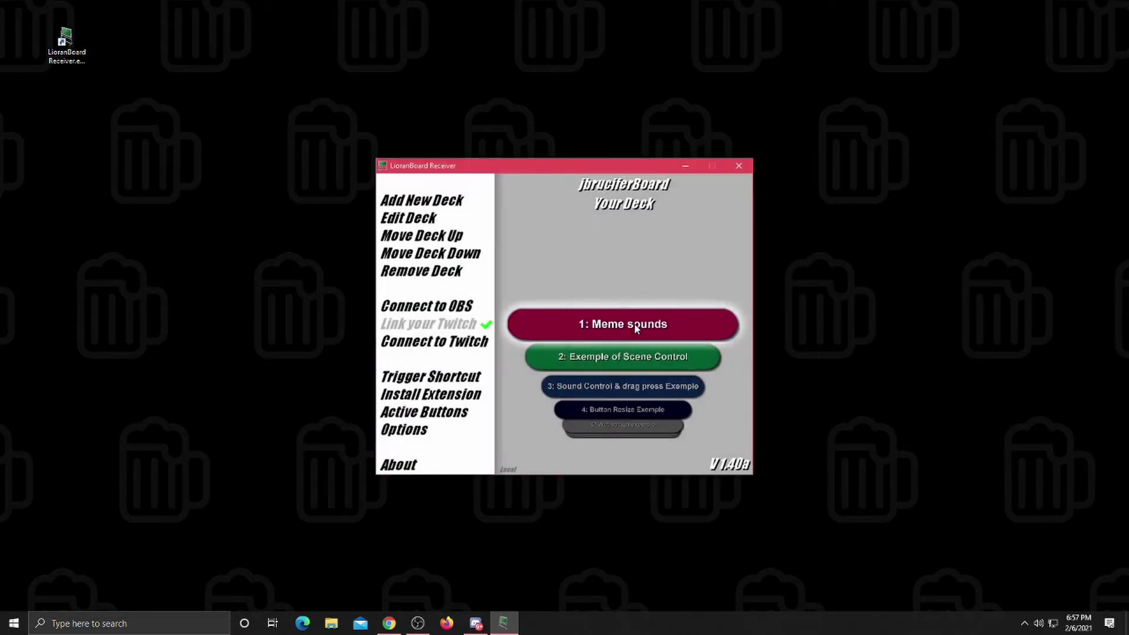
{"action": "left_click", "coordinate": [444, 304]}
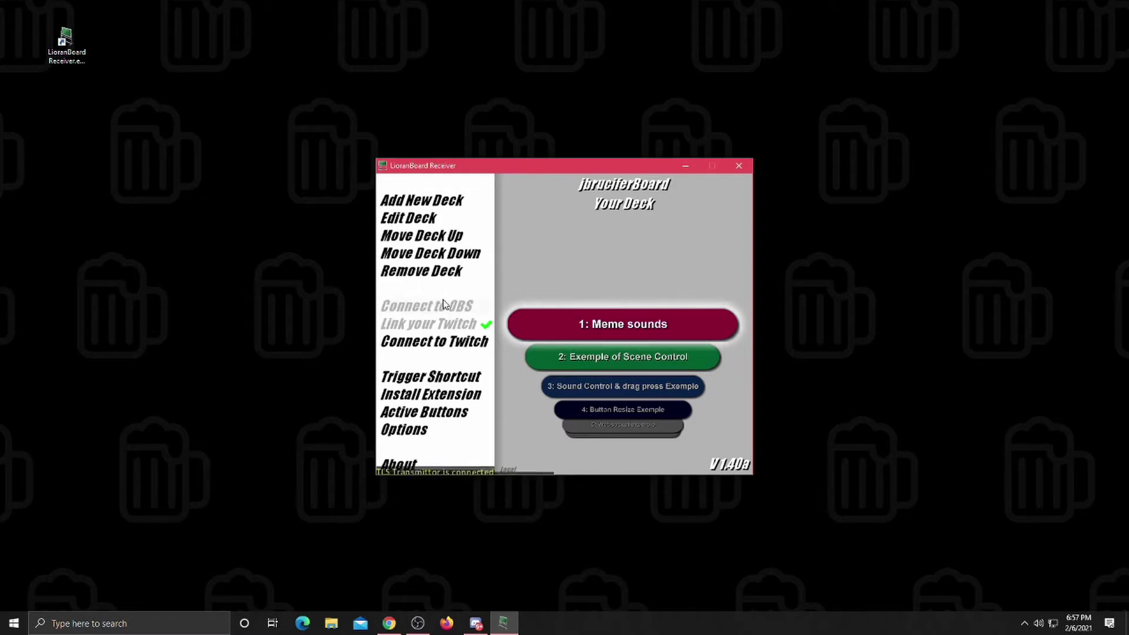
{"action": "left_click", "coordinate": [417, 347]}
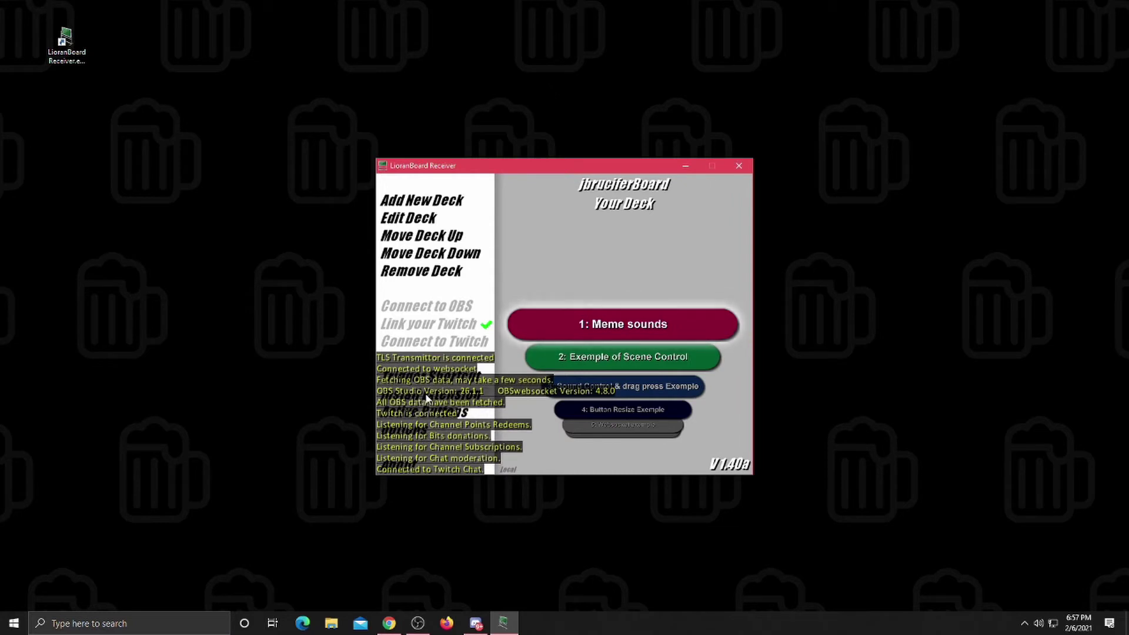
Enable automatic connection to OBSws and to Twitch in the LioranBoard options
{"action": "left_click", "coordinate": [417, 434]}
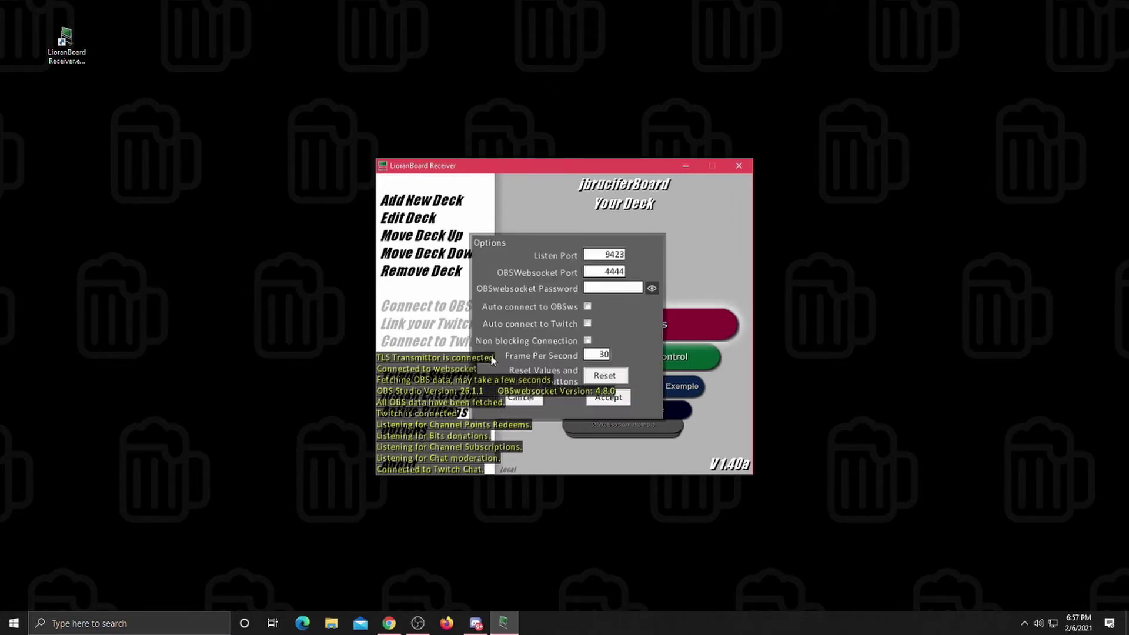
{"action": "left_click", "coordinate": [587, 306]}
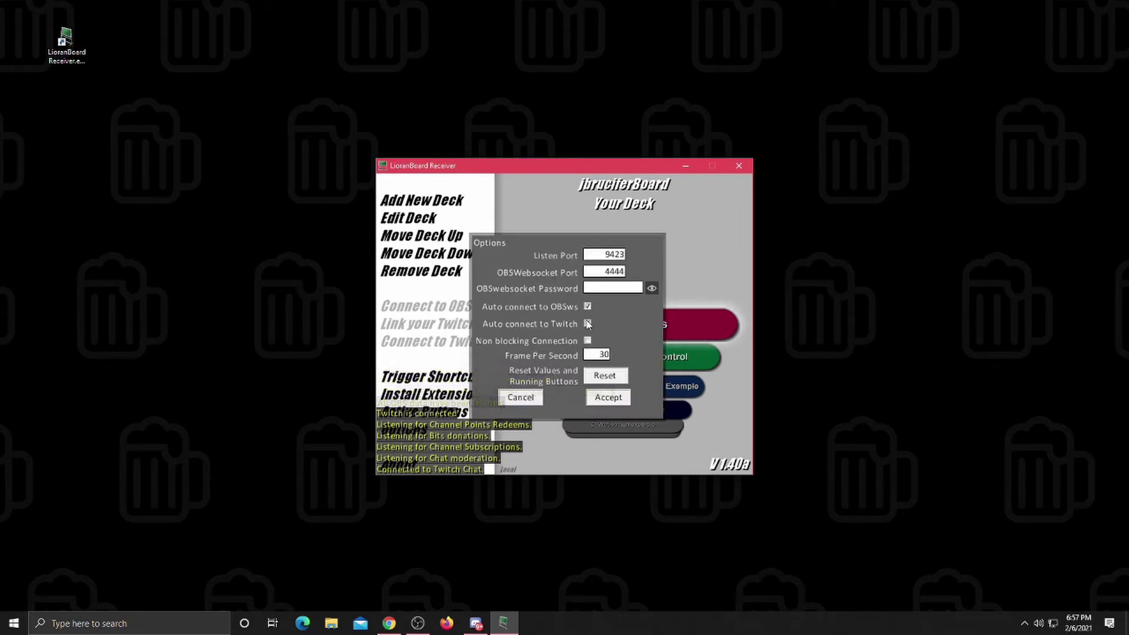
{"action": "left_click", "coordinate": [588, 323]}
{"action": "left_click", "coordinate": [608, 397]}
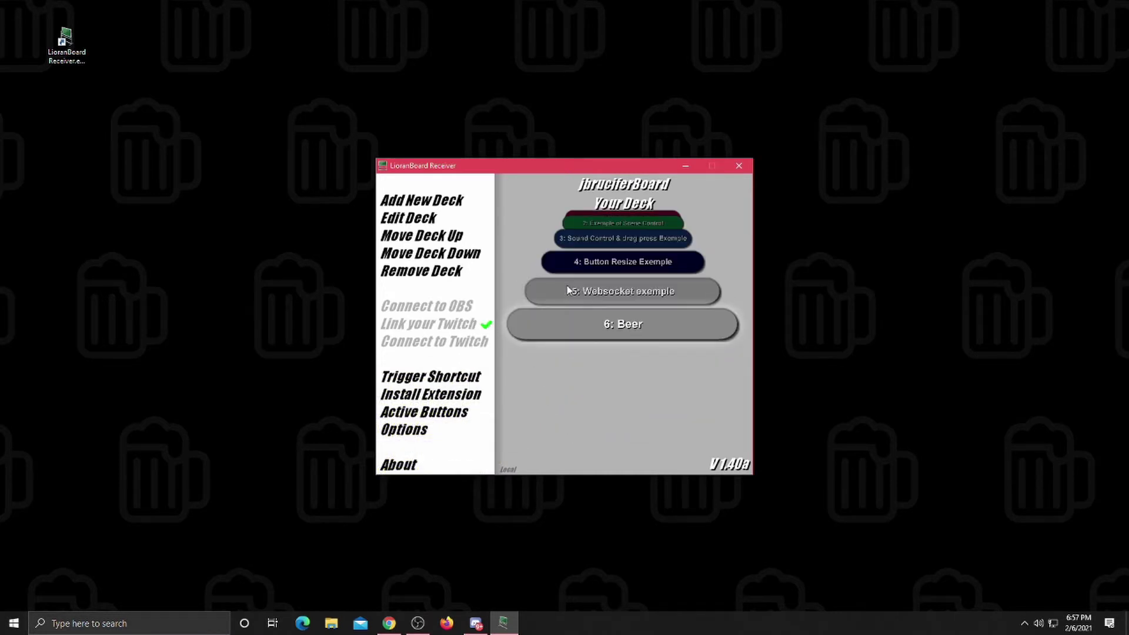
Add a new deck and rename it S
{"action": "left_click", "coordinate": [435, 203]}
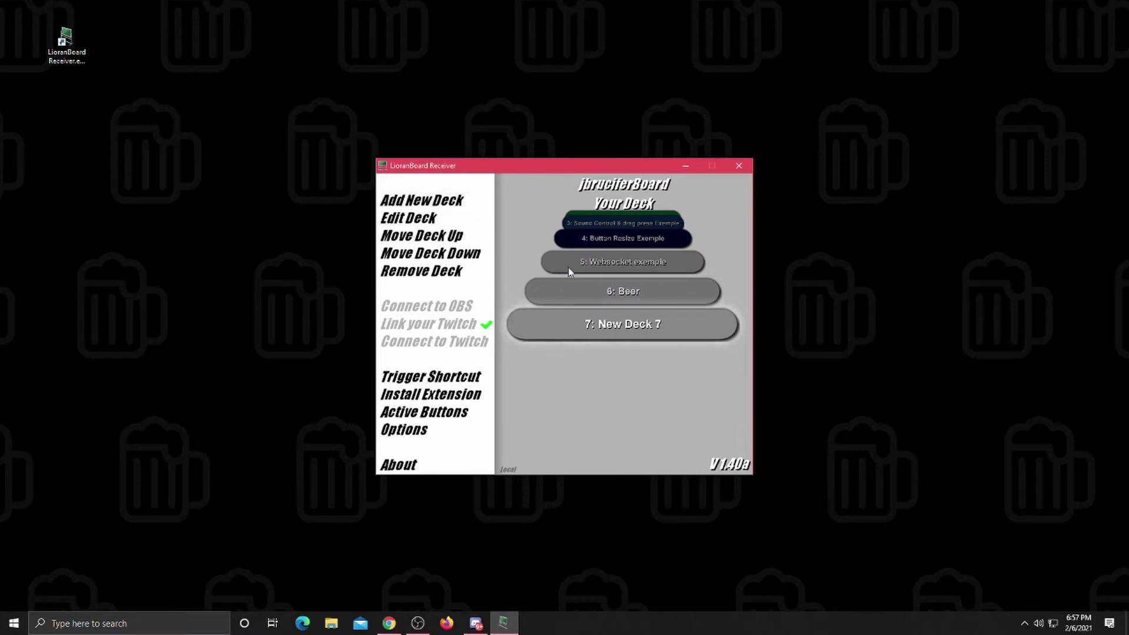
{"action": "left_click", "coordinate": [429, 220]}
{"action": "left_click_drag", "start_coordinate": [552, 185], "coordinate": [675, 184]}
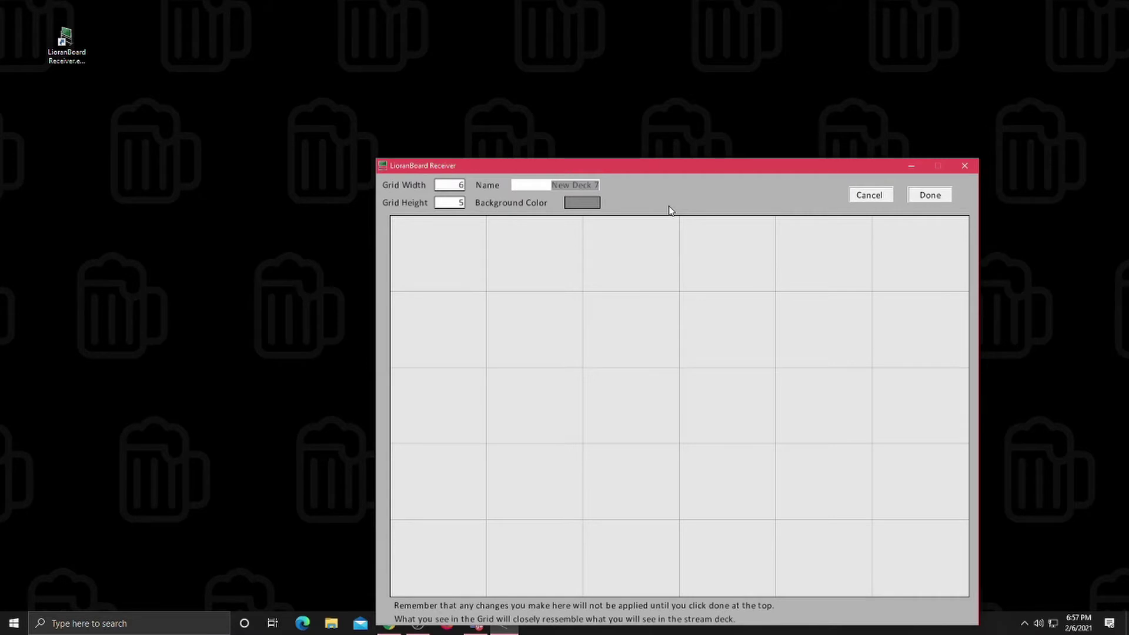
{"action": "type", "text": "Special"}
{"action": "key", "text": "BackSpace"}
{"action": "key", "text": "BackSpace"}
{"action": "key", "text": "BackSpace"}
{"action": "key", "text": "BackSpace"}
{"action": "key", "text": "BackSpace"}
{"action": "type", "text": "pupeci"}
{"action": "key", "text": "BackSpace"}
{"action": "key", "text": "BackSpace"}
{"action": "key", "text": "BackSpace"}
{"action": "key", "text": "BackSpace"}
{"action": "key", "text": "BackSpace"}
{"action": "left_click", "coordinate": [935, 196]}
Open the S deck for editing and create a blank button named Red in the first grid cell
{"action": "left_click", "coordinate": [624, 327]}
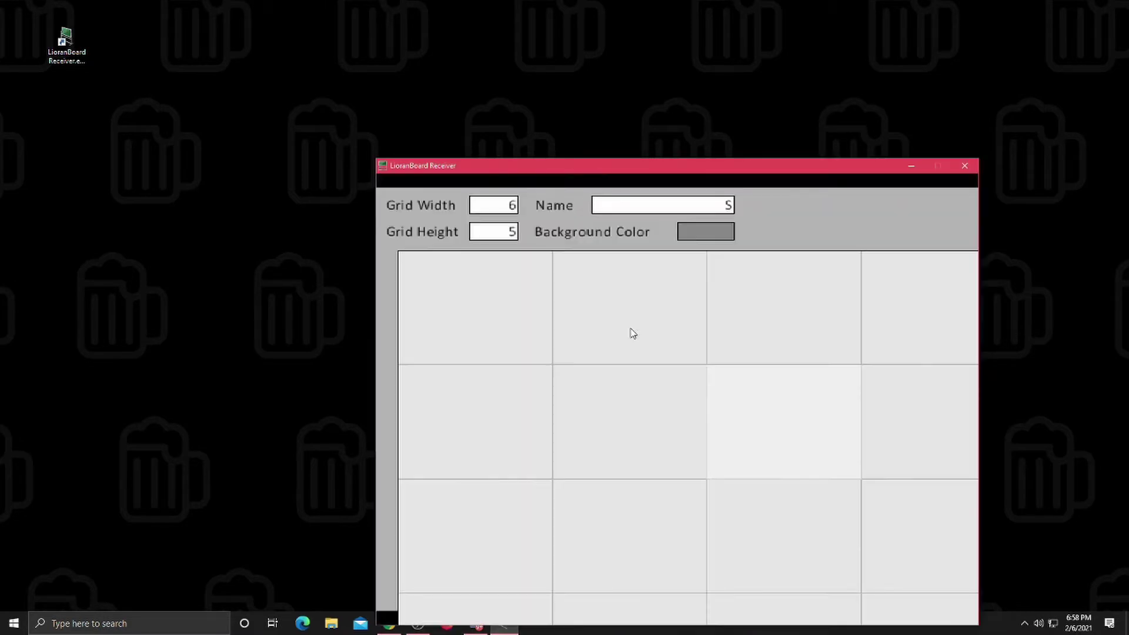
{"action": "left_click", "coordinate": [452, 265]}
{"action": "left_click", "coordinate": [520, 235]}
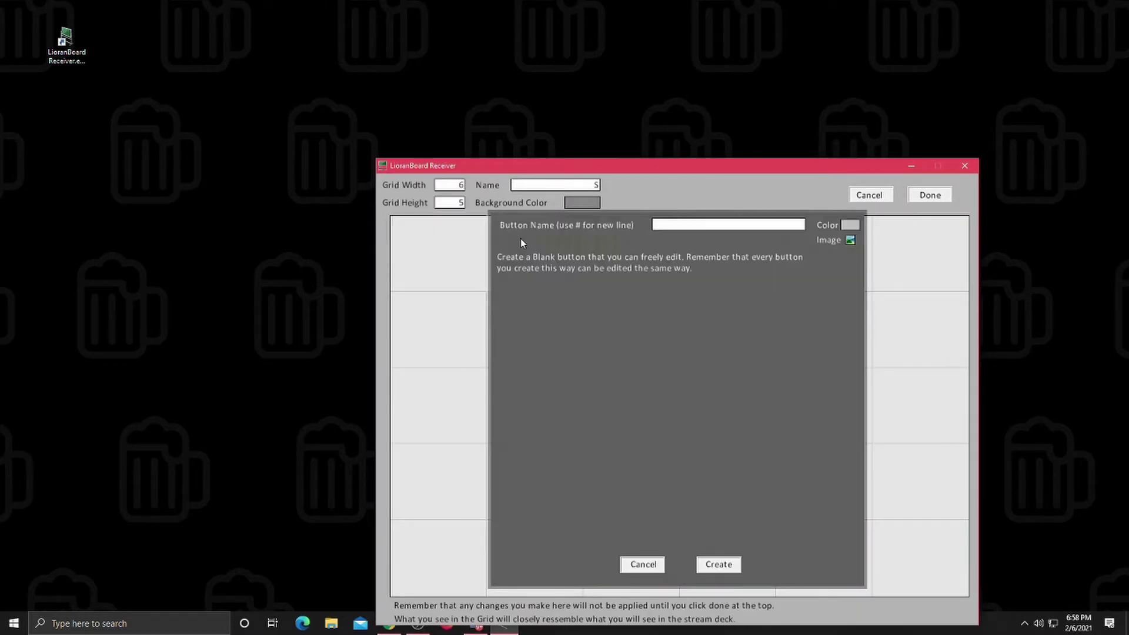
{"action": "left_click", "coordinate": [753, 226]}
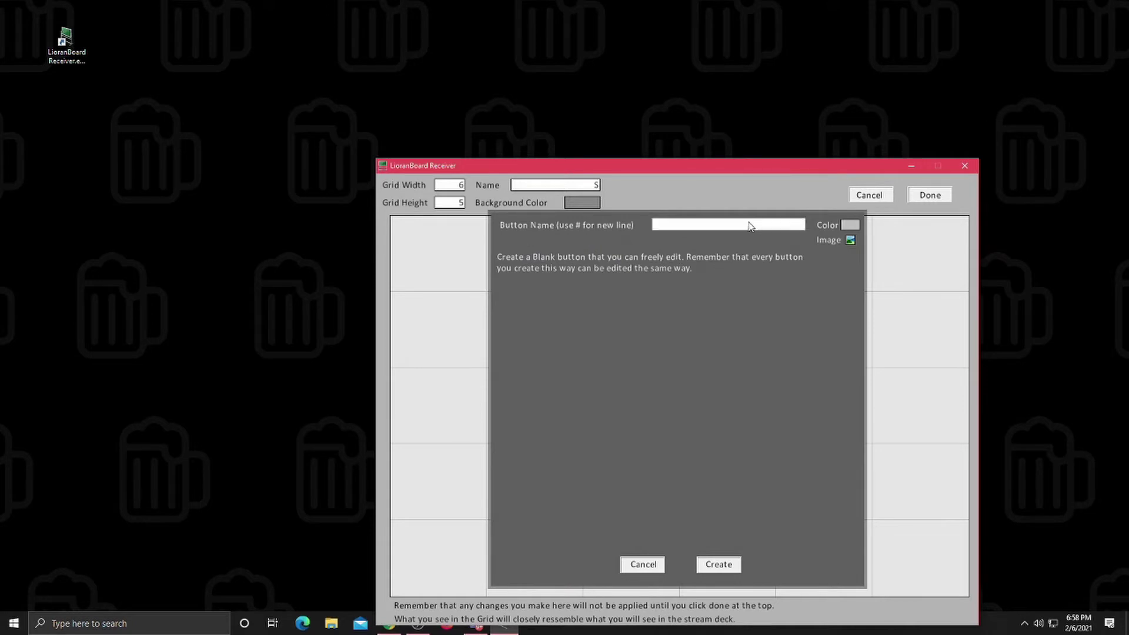
{"action": "type", "text": "Redd"}
{"action": "key", "text": "BackSpace"}
{"action": "left_click", "coordinate": [718, 563]}
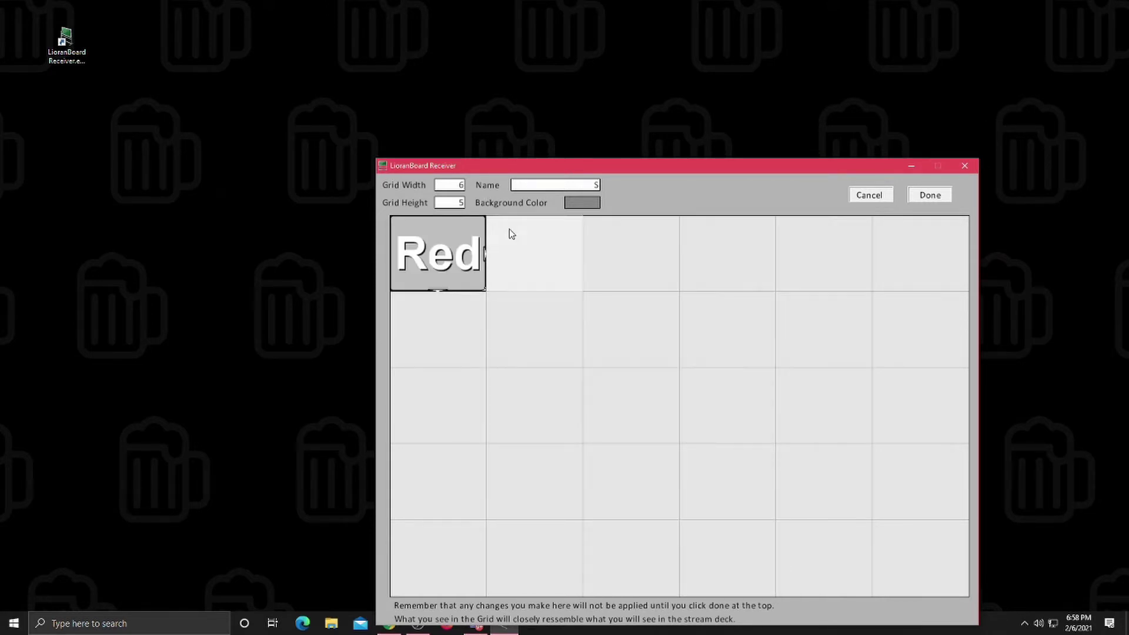
Create a blank button named Blue in the grid cell next to the Red button
{"action": "left_click", "coordinate": [526, 253]}
{"action": "left_click", "coordinate": [529, 251]}
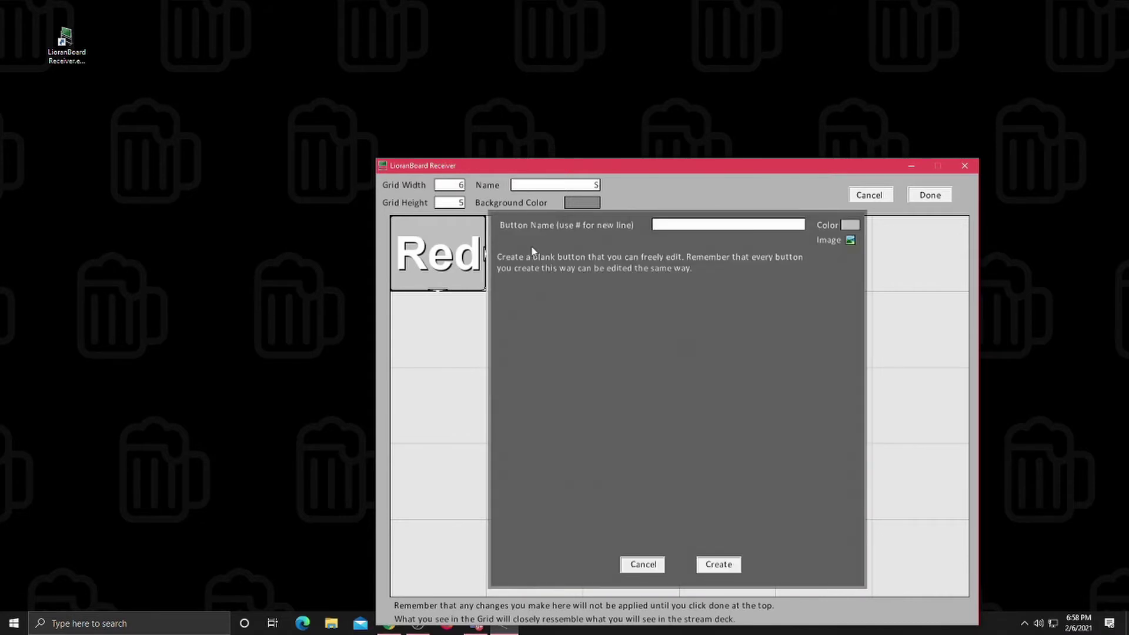
{"action": "left_click", "coordinate": [762, 229]}
{"action": "type", "text": "B"}
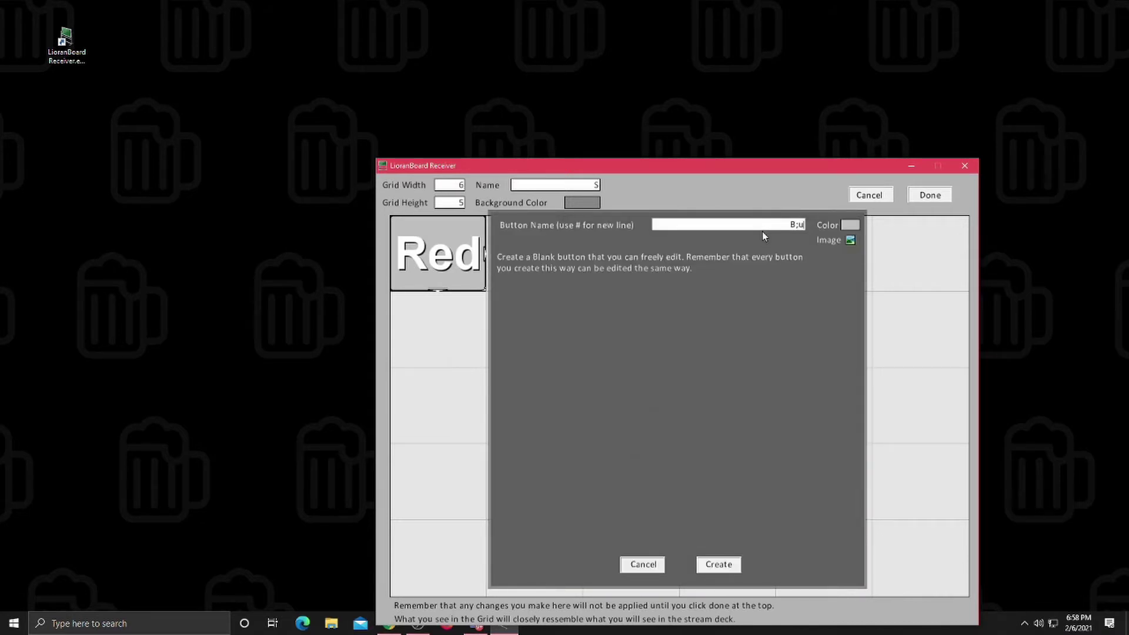
{"action": "type", "text": "lue"}
{"action": "left_click", "coordinate": [729, 566]}
Create a blank button named Off in the grid cell next to the Blue button
{"action": "left_click", "coordinate": [622, 247]}
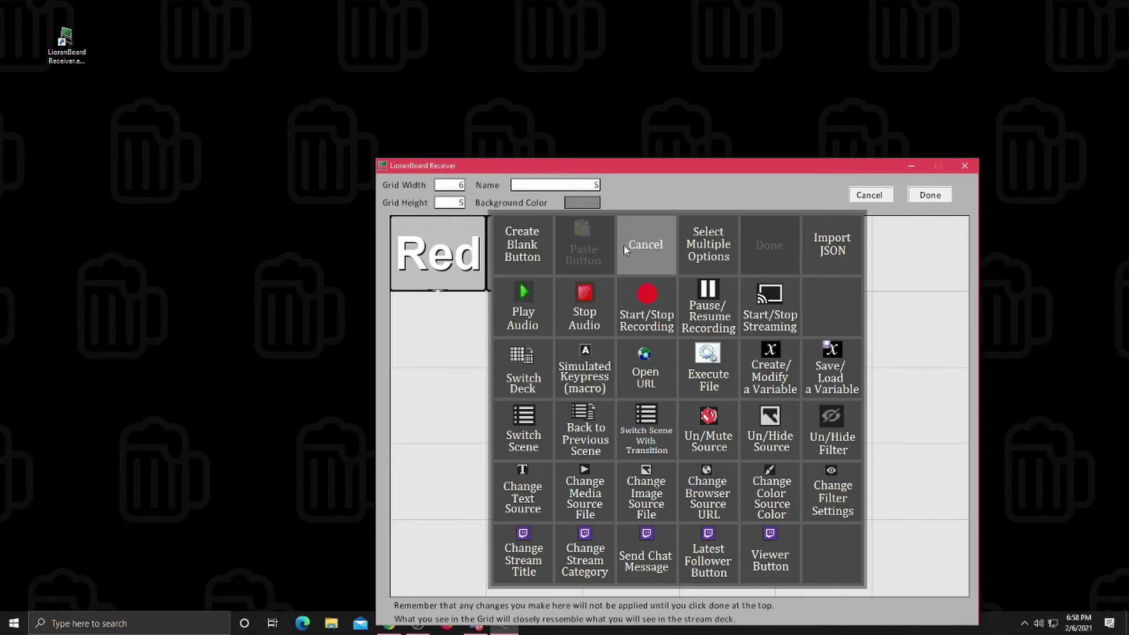
{"action": "left_click", "coordinate": [526, 240]}
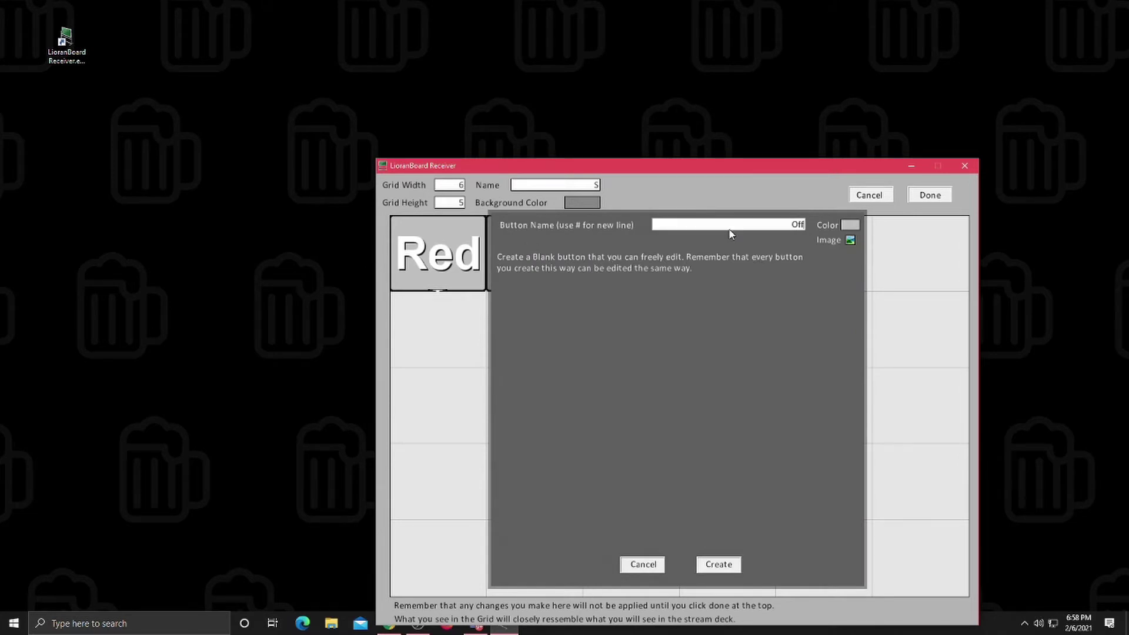
{"action": "left_click", "coordinate": [718, 565]}
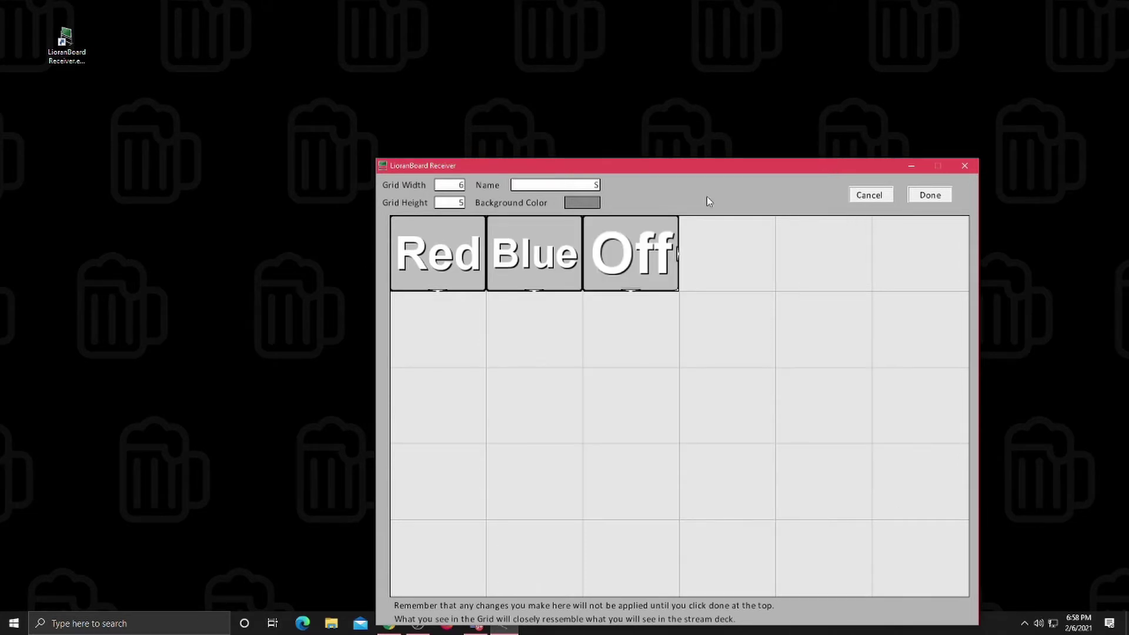
Give the Red button a Point Redeem Twitch trigger with the redeem name red
{"action": "right_click", "coordinate": [460, 264]}
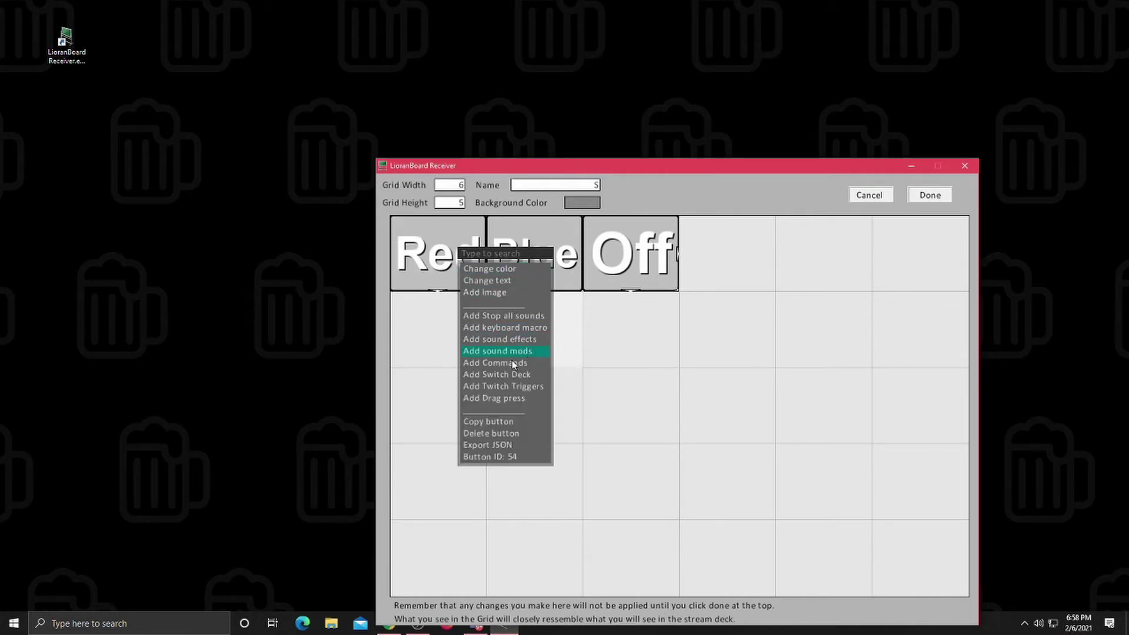
{"action": "left_click", "coordinate": [509, 386]}
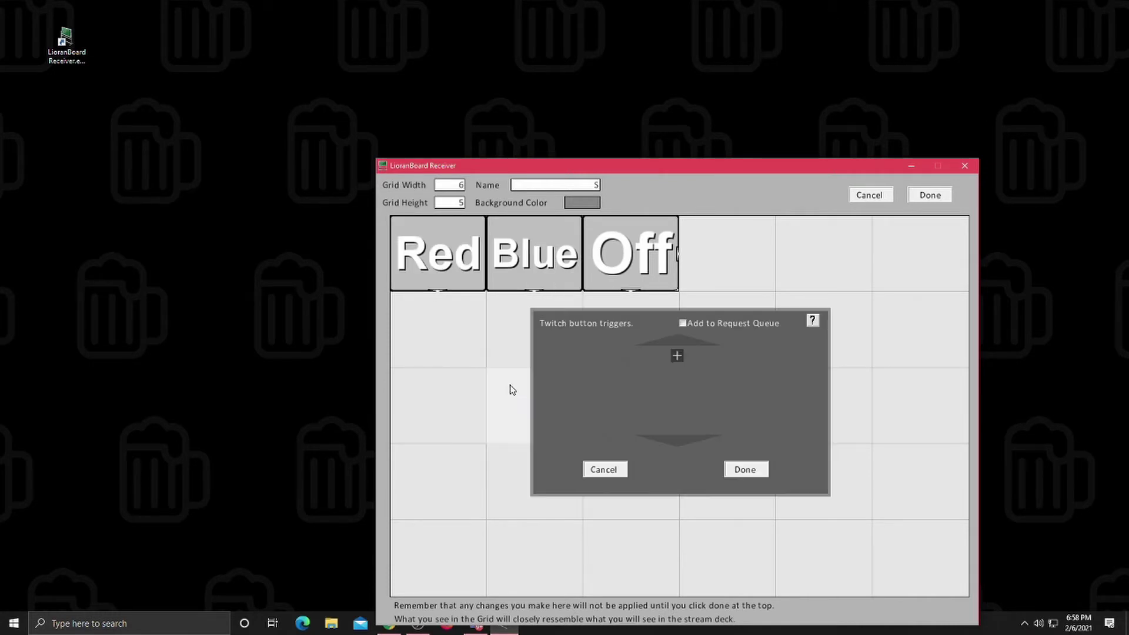
{"action": "left_click", "coordinate": [675, 355]}
{"action": "left_click", "coordinate": [700, 399]}
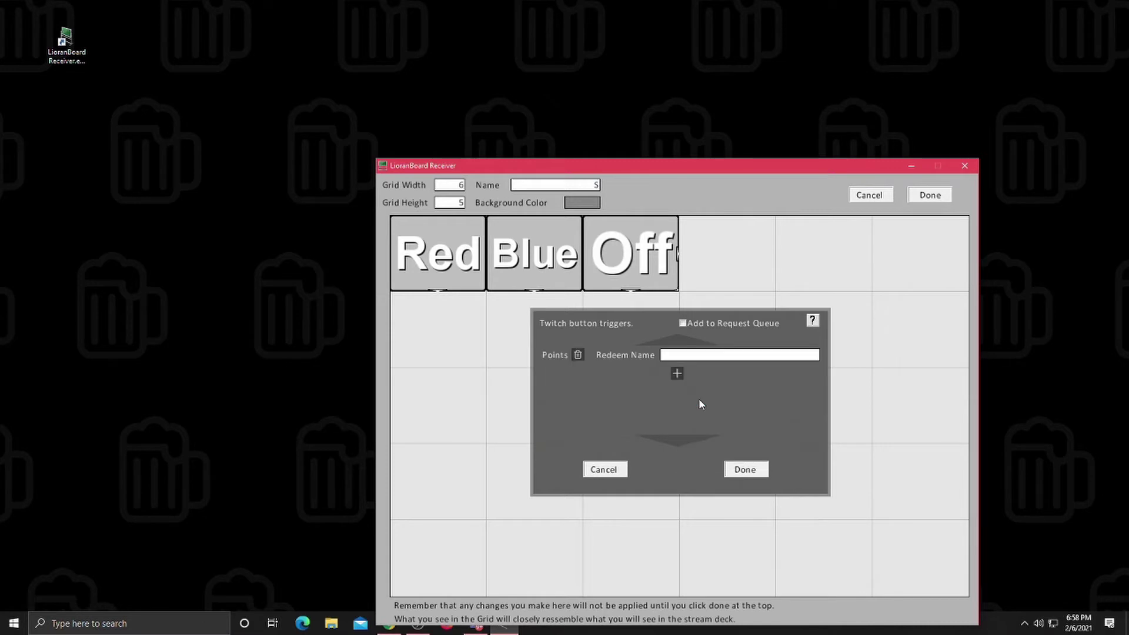
{"action": "left_click", "coordinate": [740, 360]}
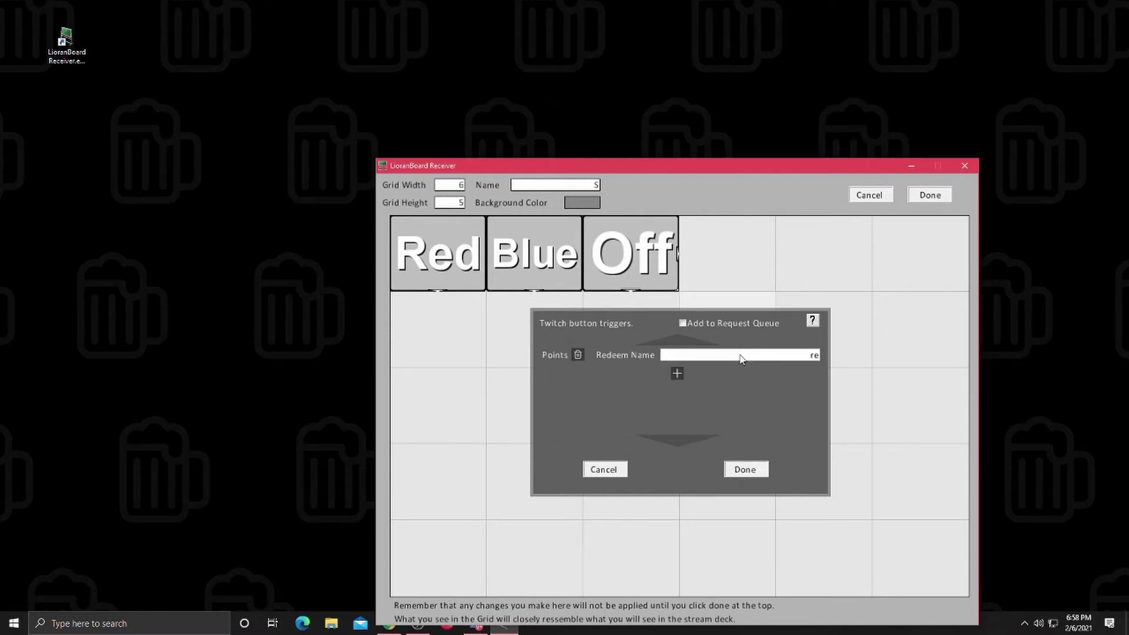
{"action": "left_click", "coordinate": [745, 469]}
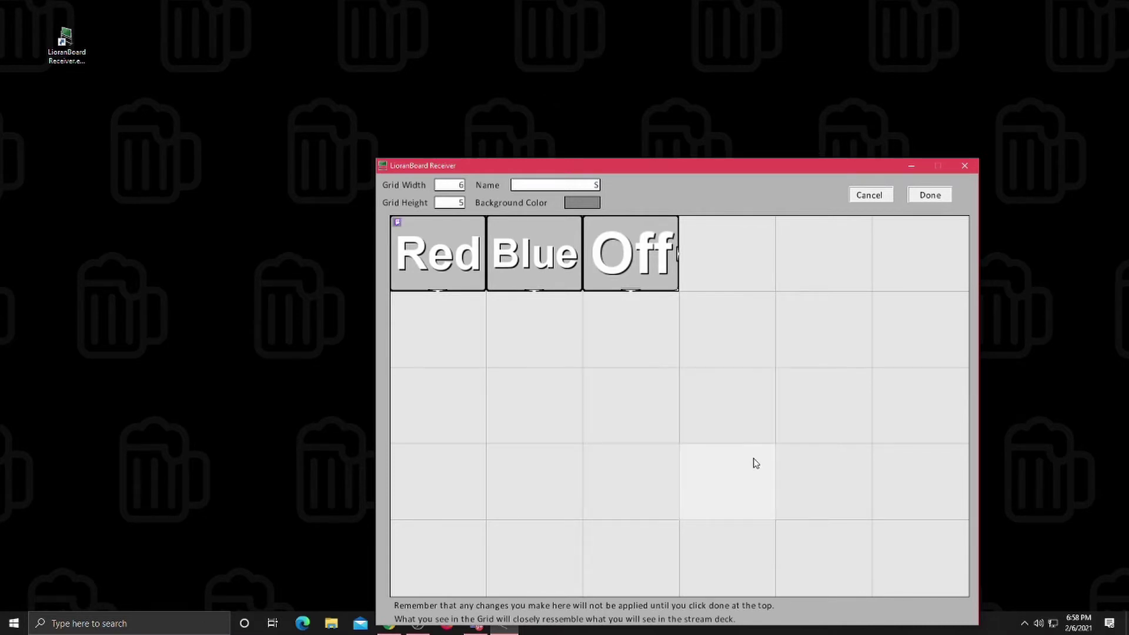
Give the Blue button a Point Redeem Twitch trigger with the redeem name blue
{"action": "right_click", "coordinate": [552, 265]}
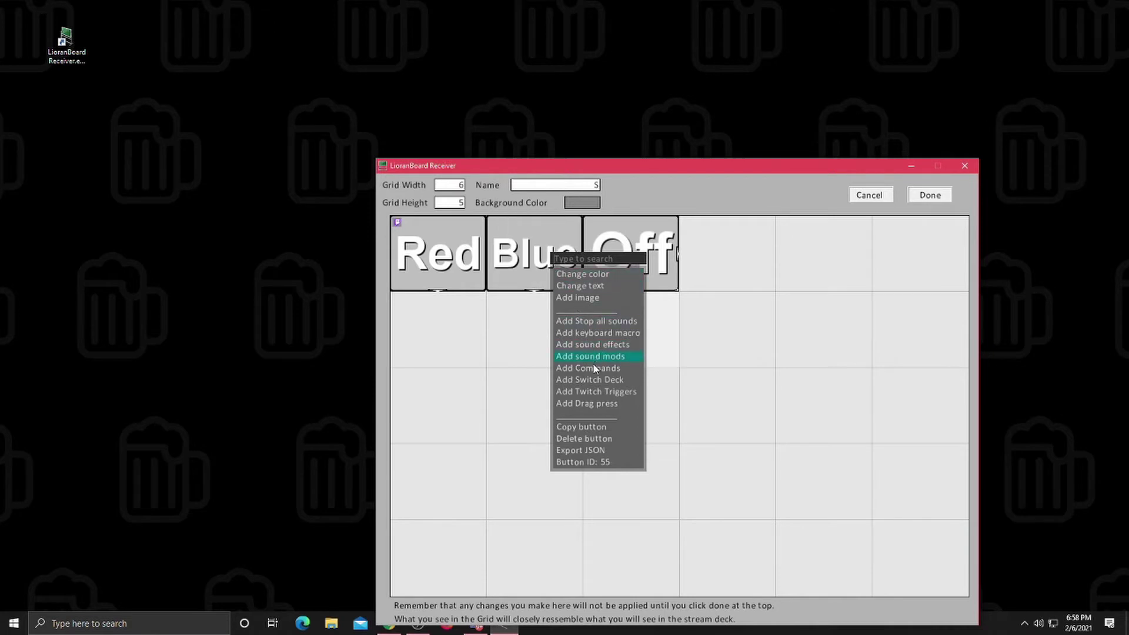
{"action": "left_click", "coordinate": [599, 390]}
{"action": "left_click", "coordinate": [677, 356]}
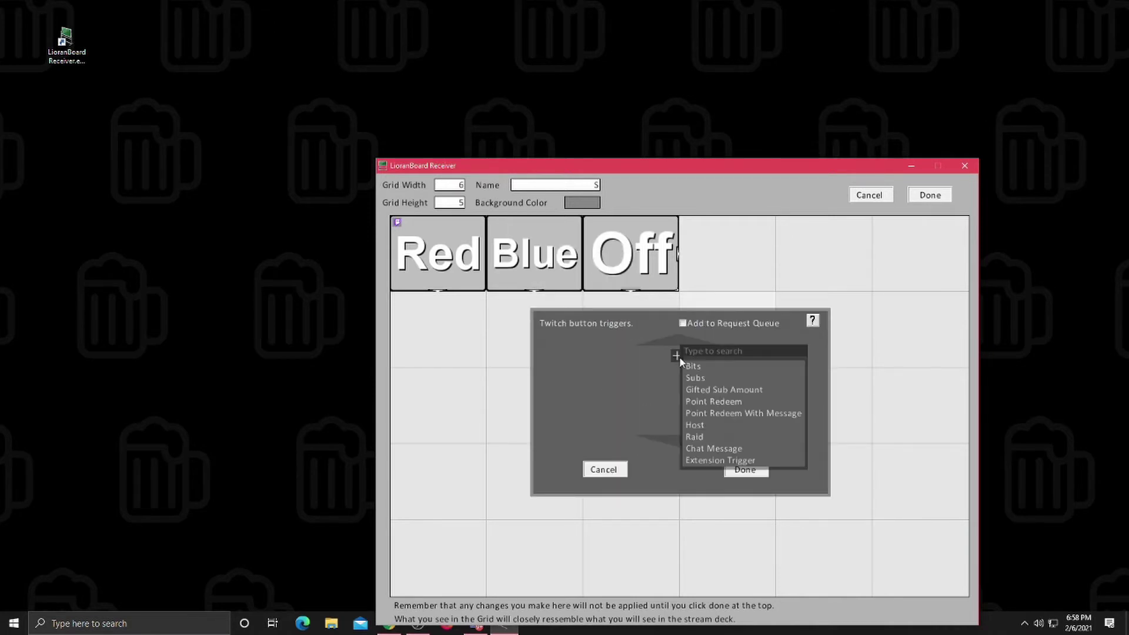
{"action": "left_click", "coordinate": [713, 401]}
{"action": "left_click", "coordinate": [730, 355]}
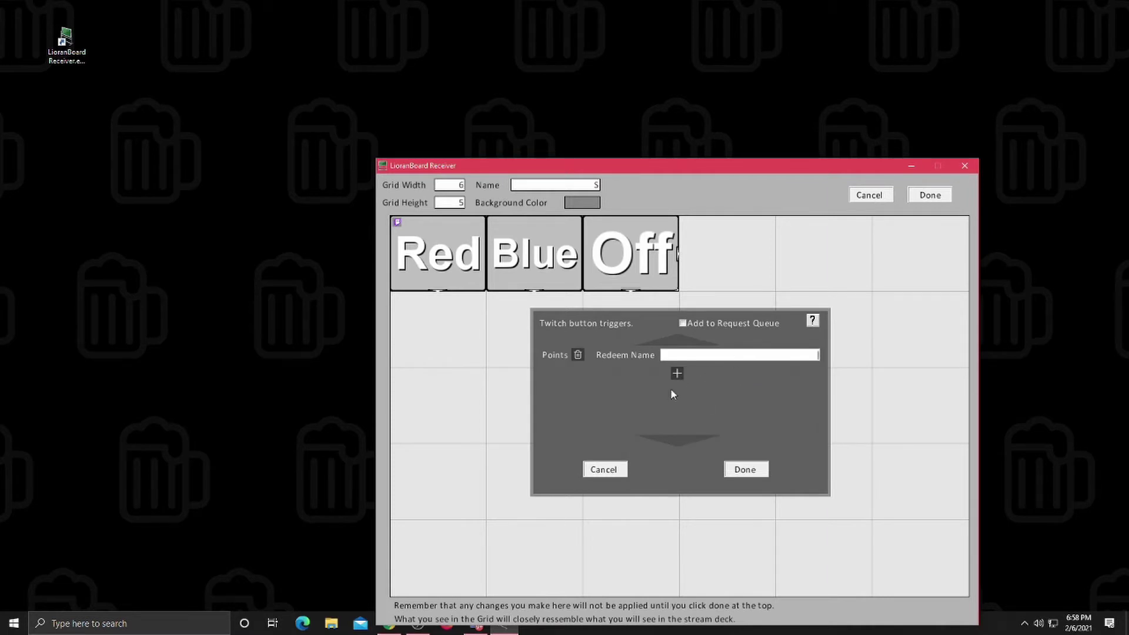
{"action": "type", "text": "blue"}
{"action": "left_click", "coordinate": [744, 469]}
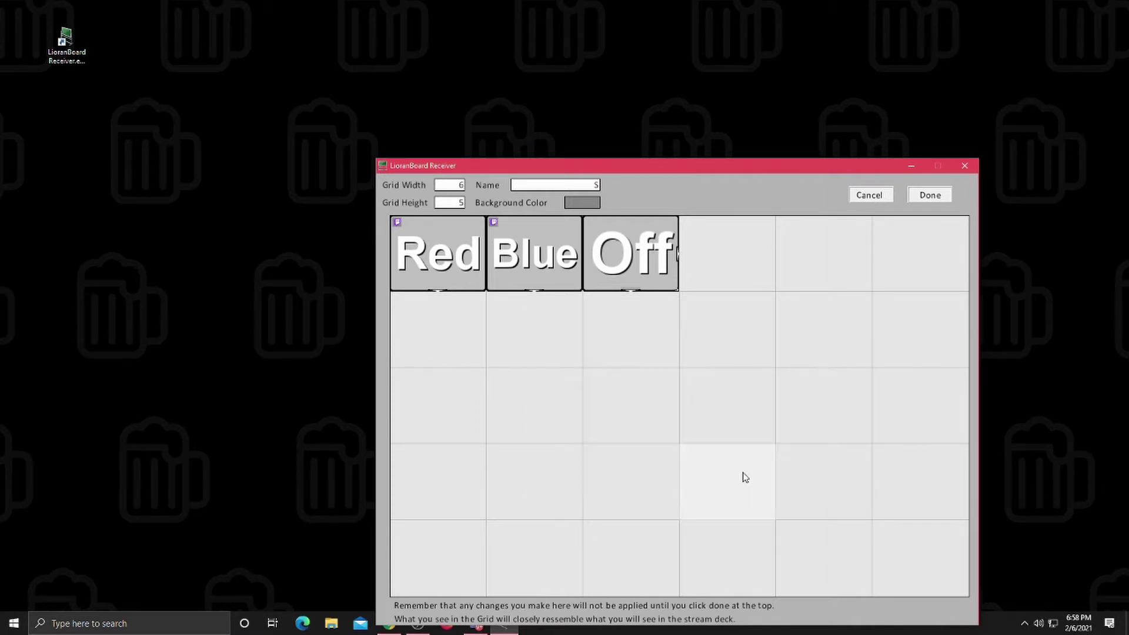
Give the Off button a Point Redeem Twitch trigger with the redeem name off
{"action": "right_click", "coordinate": [653, 223]}
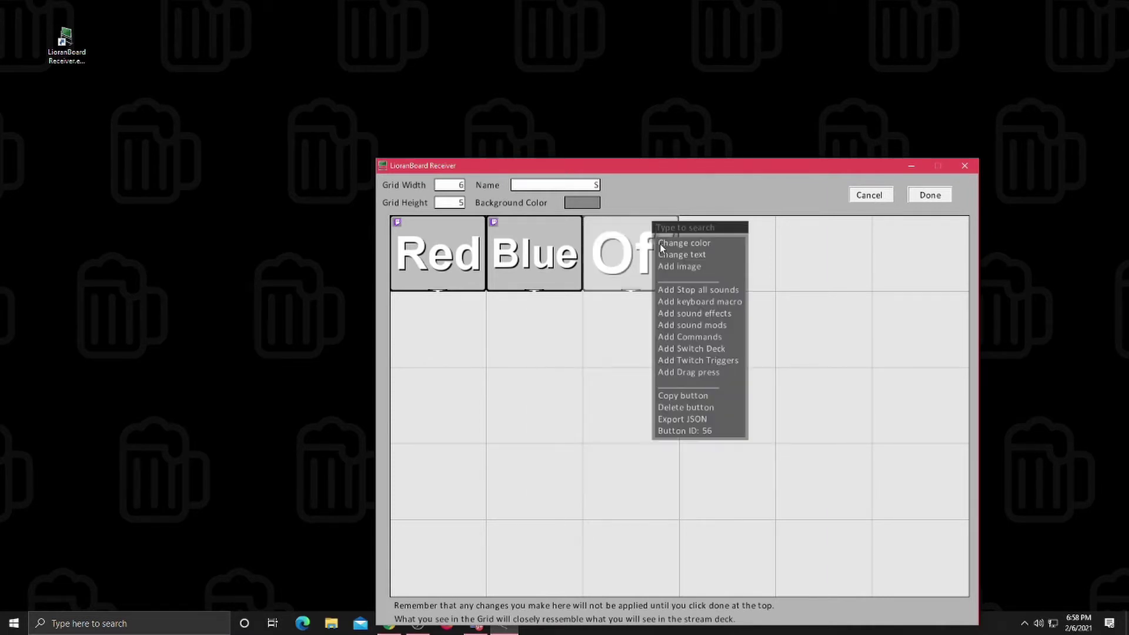
{"action": "left_click", "coordinate": [693, 358]}
{"action": "left_click", "coordinate": [673, 356]}
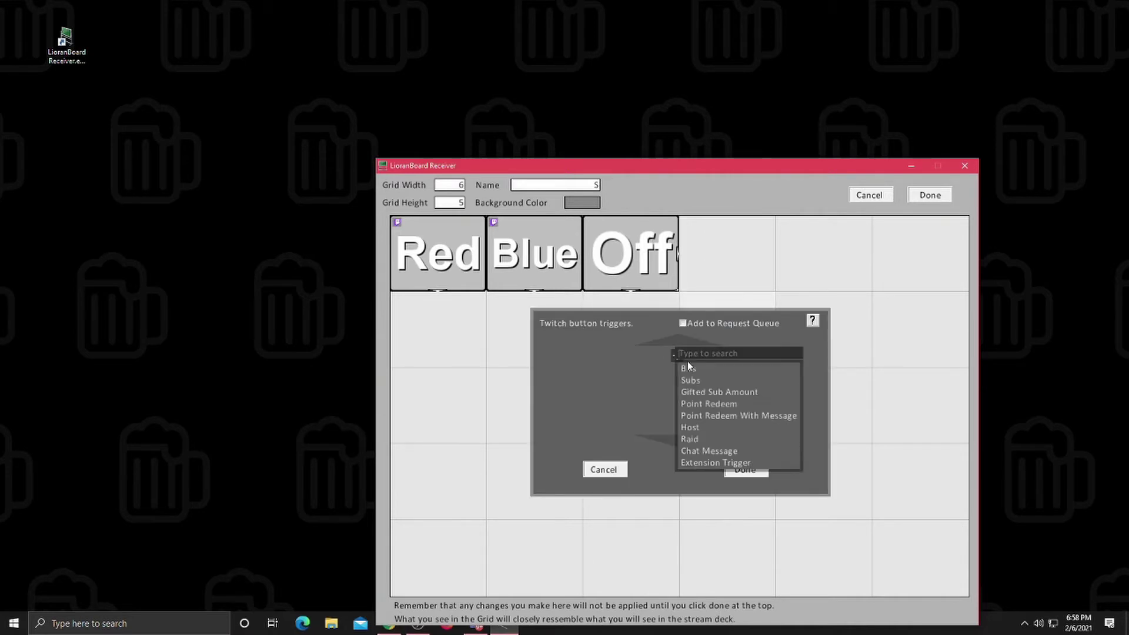
{"action": "left_click", "coordinate": [705, 403]}
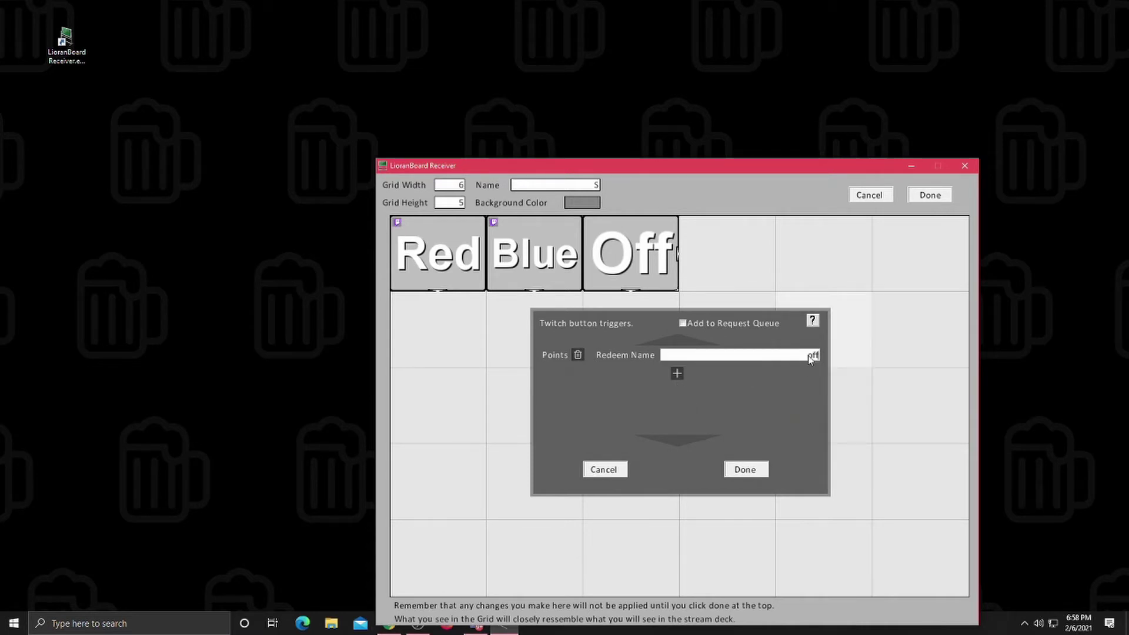
{"action": "left_click", "coordinate": [744, 469]}
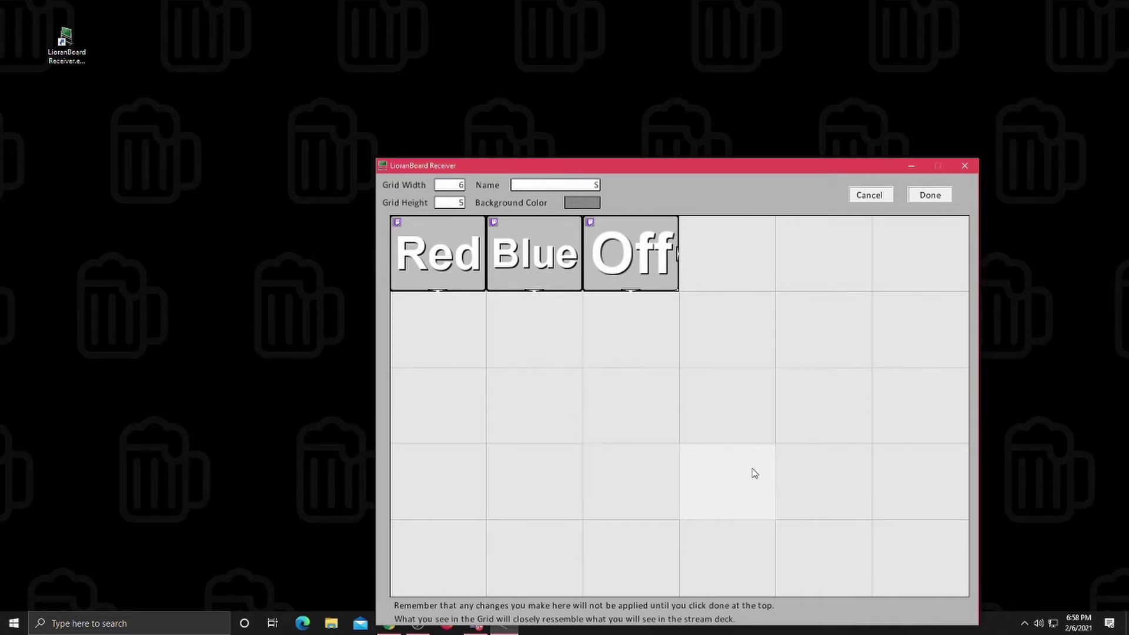
Bring OBS into view behind the LioranBoard Receiver window and add a Source Change Visibility command to the Red button
{"action": "right_click", "coordinate": [457, 241]}
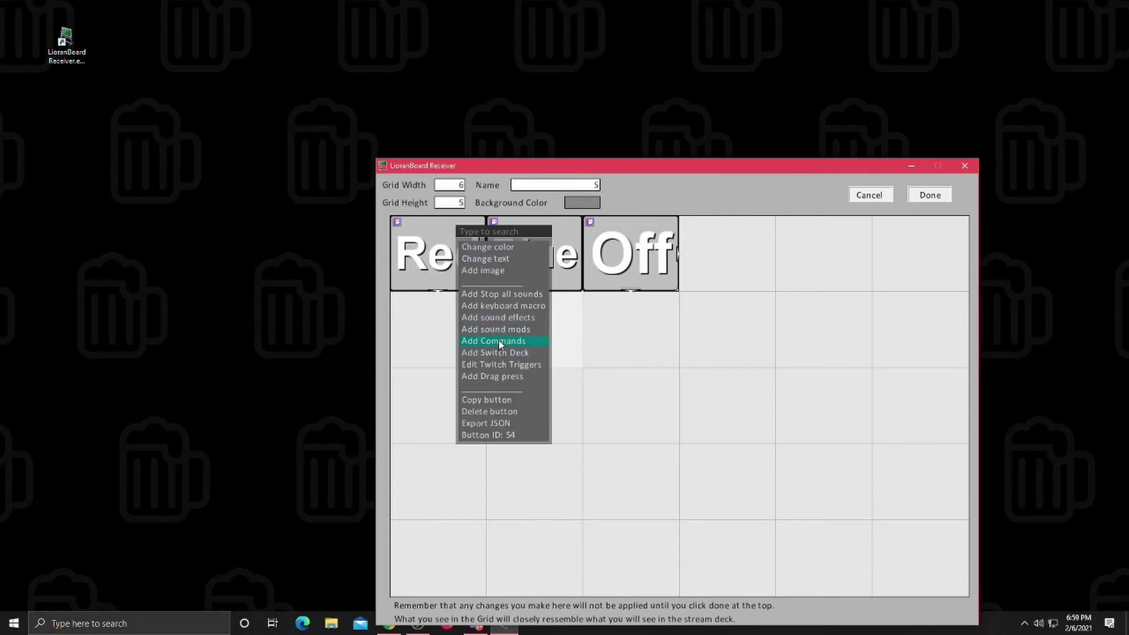
{"action": "left_click", "coordinate": [420, 628]}
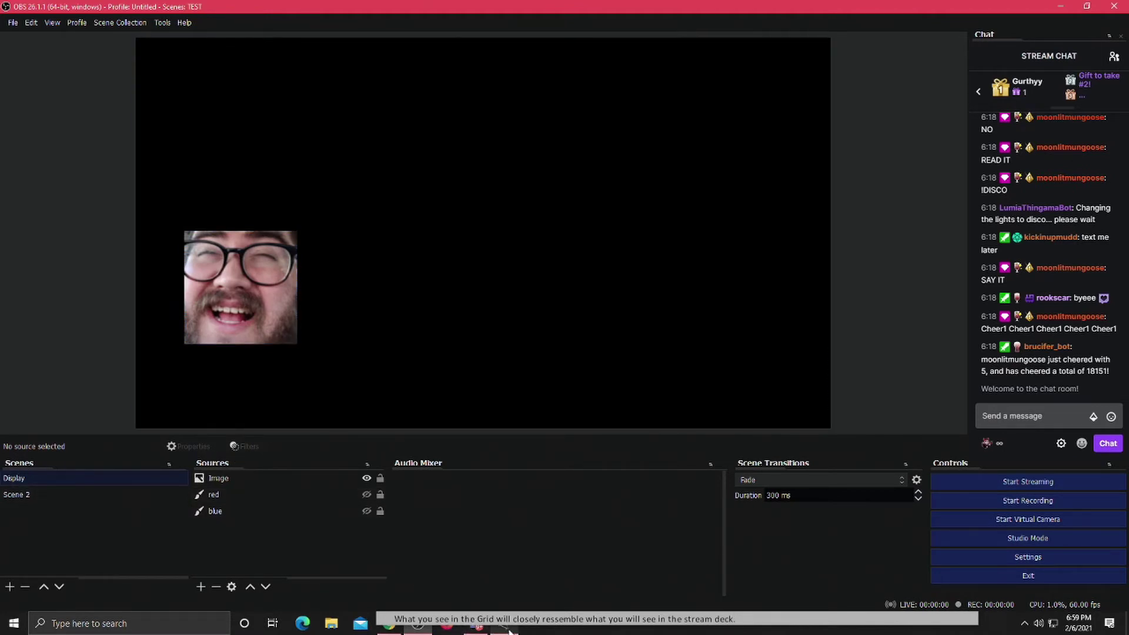
{"action": "left_click", "coordinate": [504, 628]}
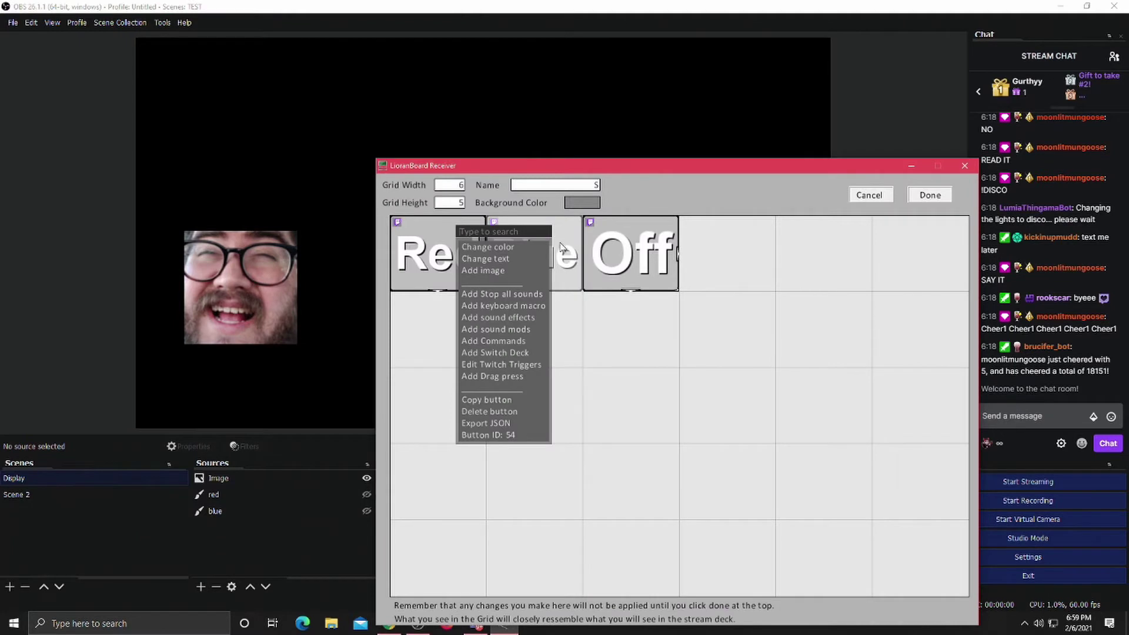
{"action": "left_click", "coordinate": [513, 341]}
{"action": "left_click", "coordinate": [675, 300]}
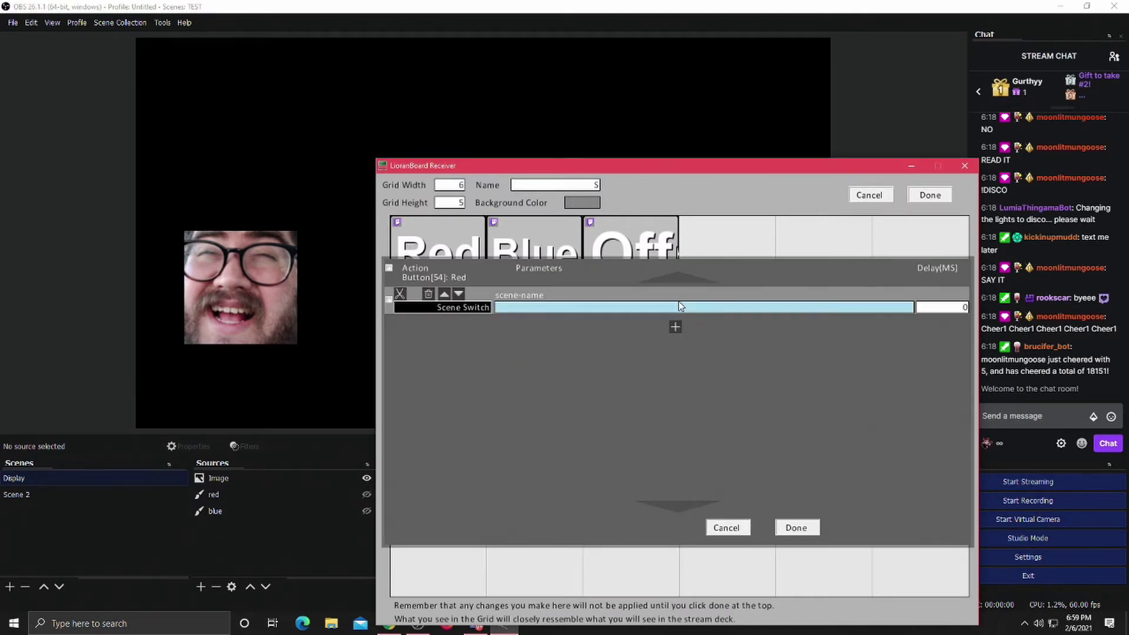
{"action": "left_click", "coordinate": [474, 307]}
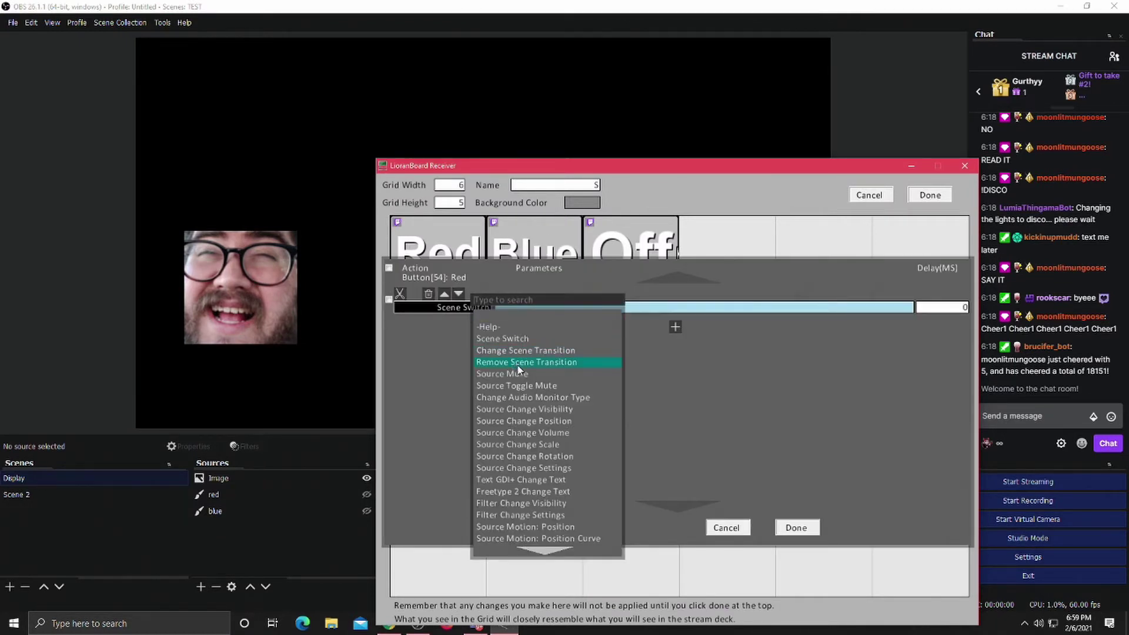
{"action": "left_click", "coordinate": [552, 408]}
Set the Red button's visibility command to scene Display, item red and visible true
{"action": "left_click", "coordinate": [605, 308]}
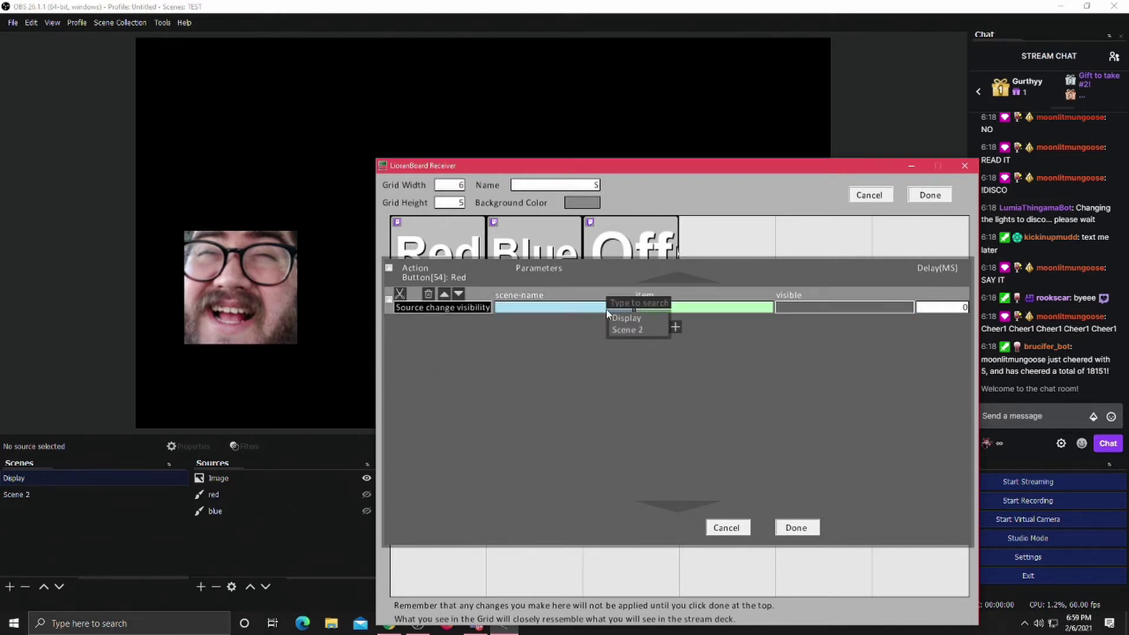
{"action": "left_click", "coordinate": [627, 319]}
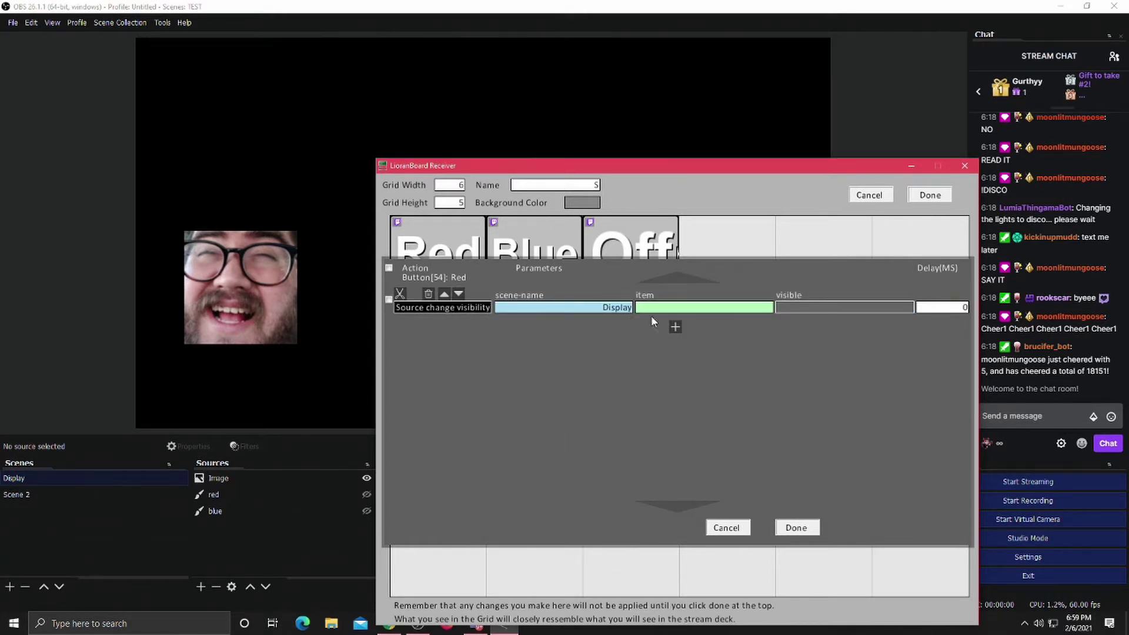
{"action": "left_click", "coordinate": [688, 310]}
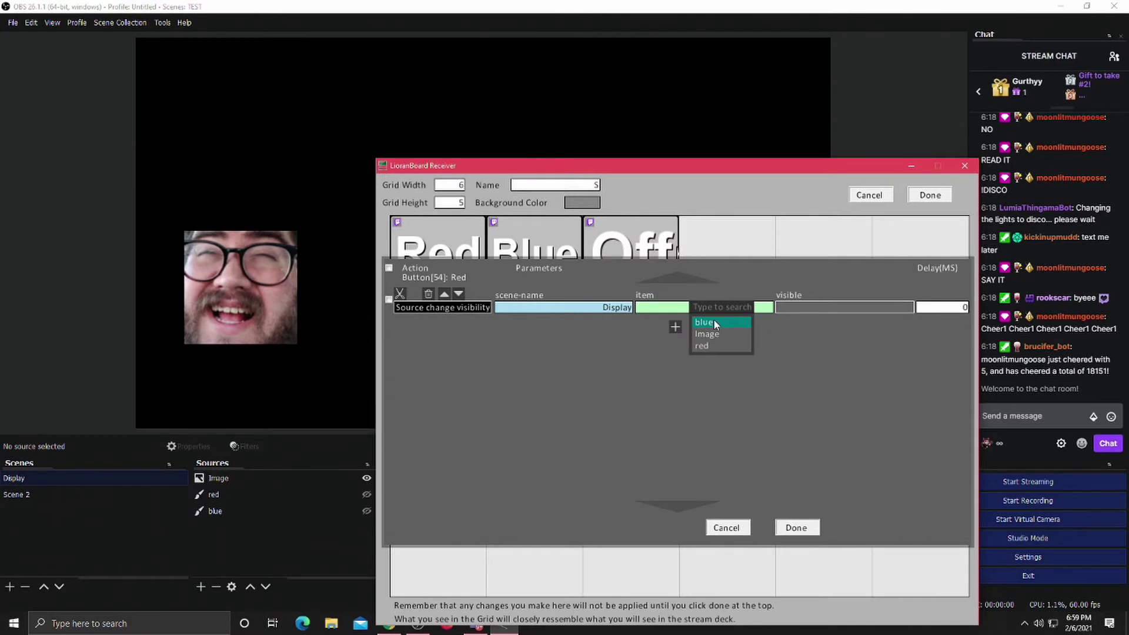
{"action": "left_click", "coordinate": [720, 346]}
{"action": "left_click", "coordinate": [891, 308]}
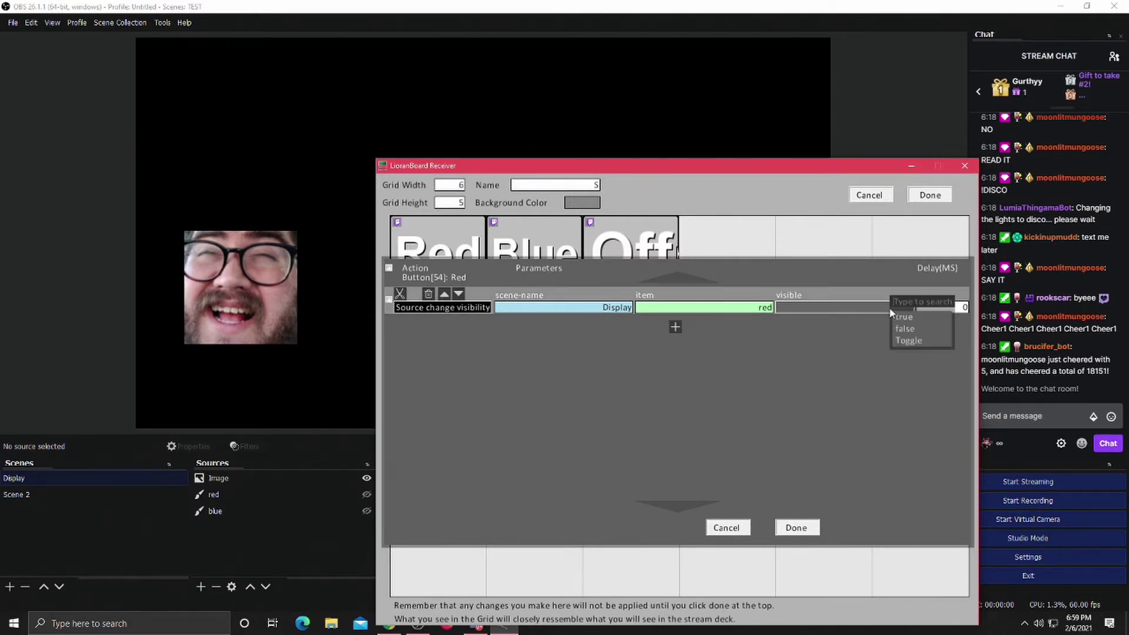
{"action": "left_click", "coordinate": [903, 317]}
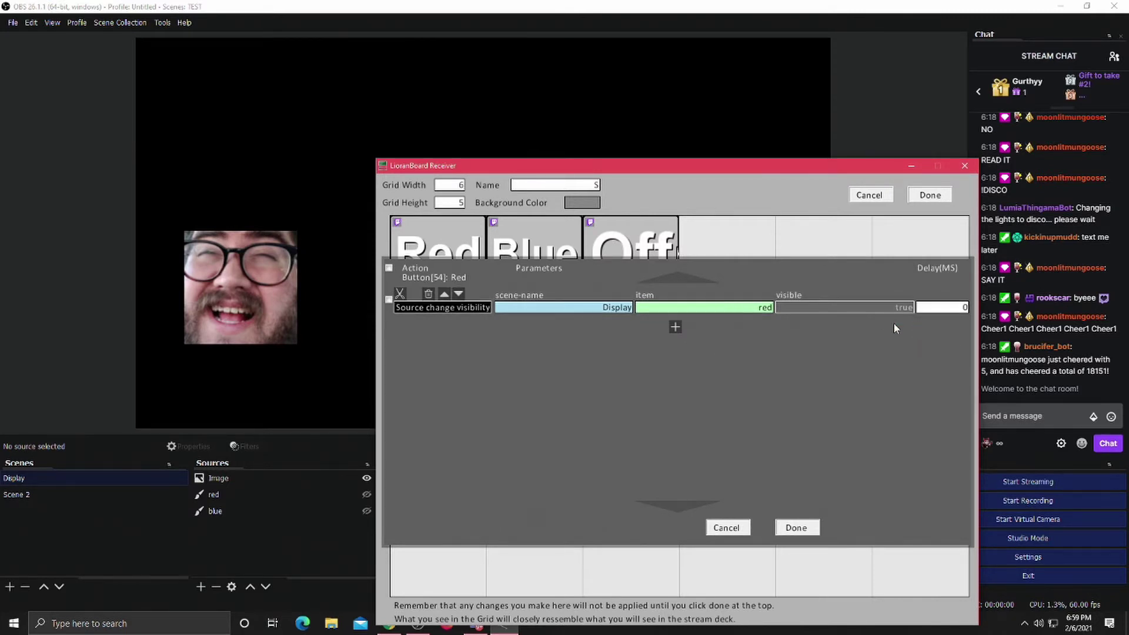
{"action": "left_click", "coordinate": [675, 327]}
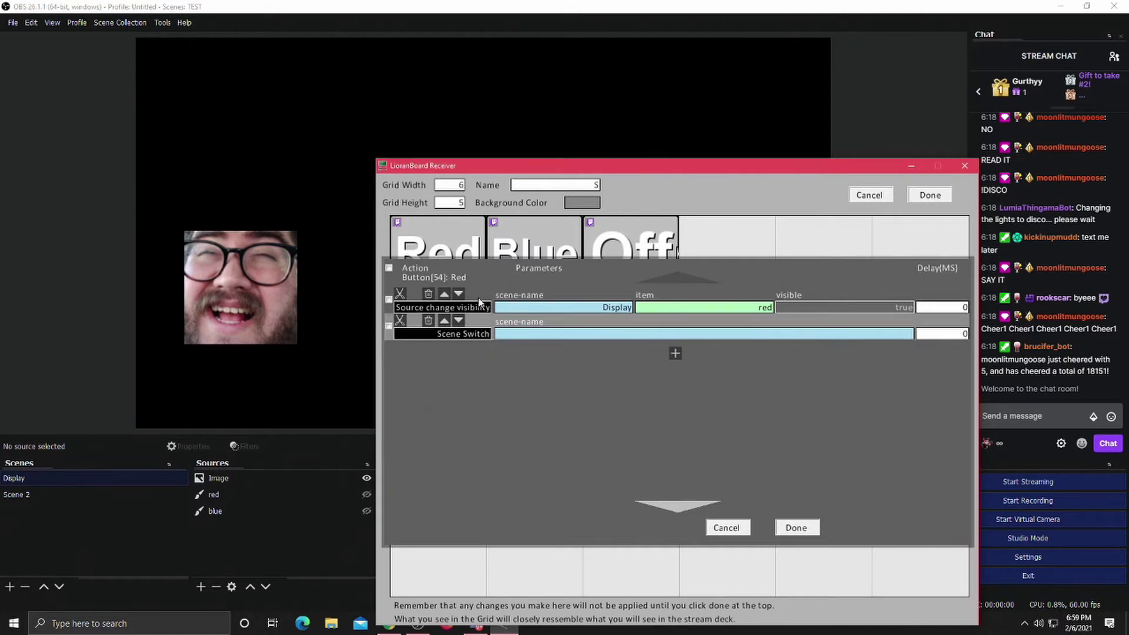
{"action": "left_click", "coordinate": [428, 320]}
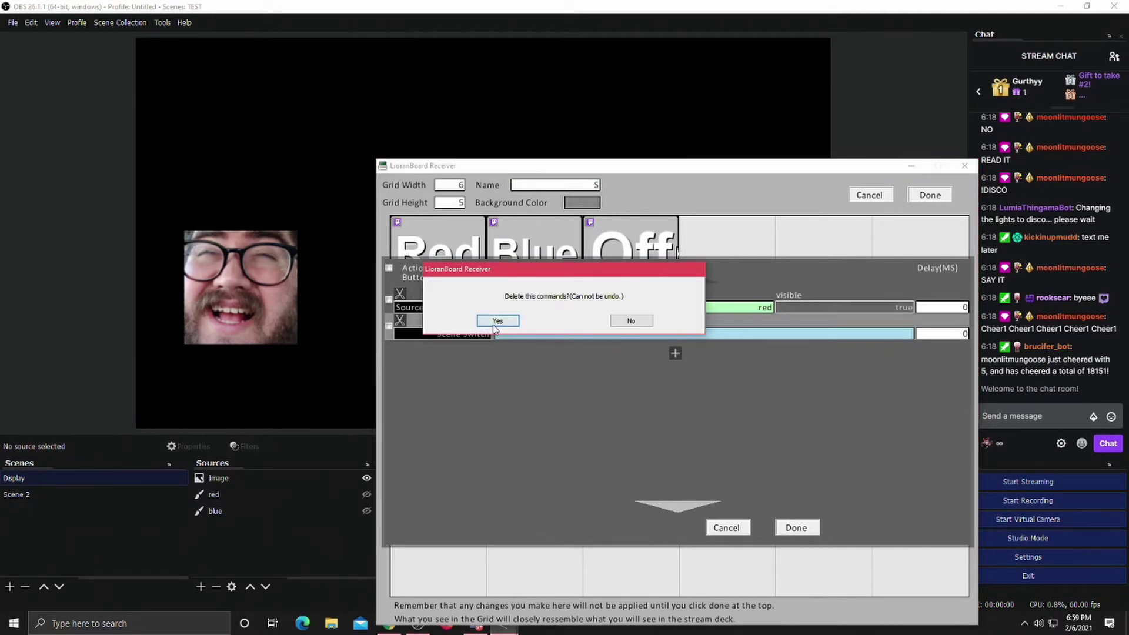
{"action": "left_click", "coordinate": [497, 321]}
Duplicate the Red button's visibility command, set the copy to item blue with visible false, and save the button's commands
{"action": "left_click", "coordinate": [415, 294]}
{"action": "left_click", "coordinate": [655, 353]}
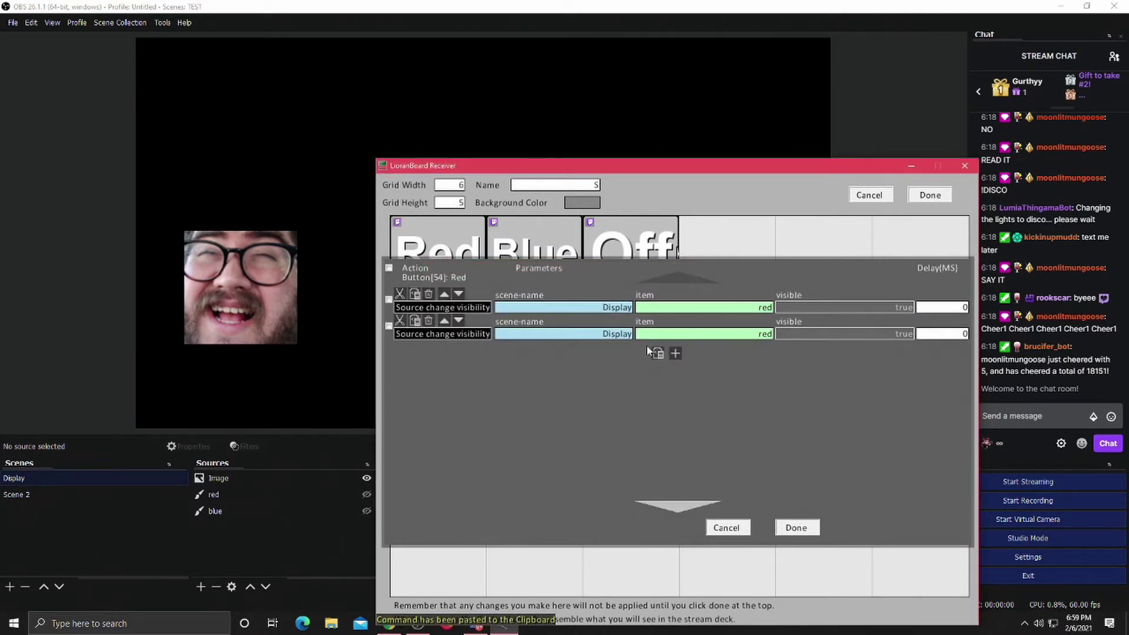
{"action": "left_click", "coordinate": [765, 334]}
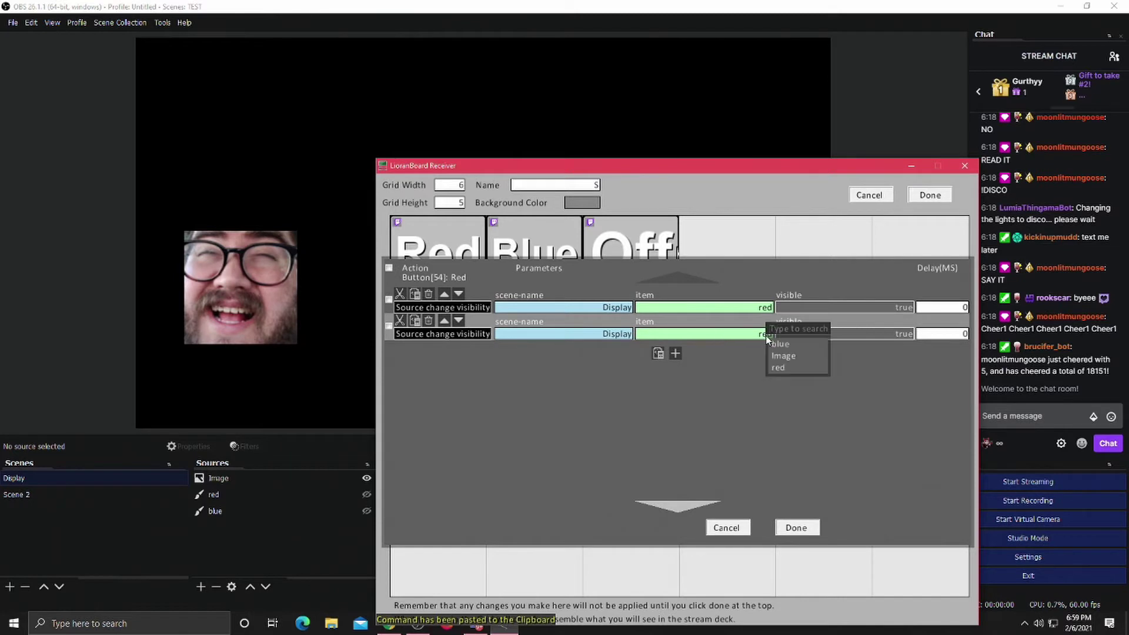
{"action": "left_click", "coordinate": [797, 346]}
{"action": "left_click", "coordinate": [861, 334]}
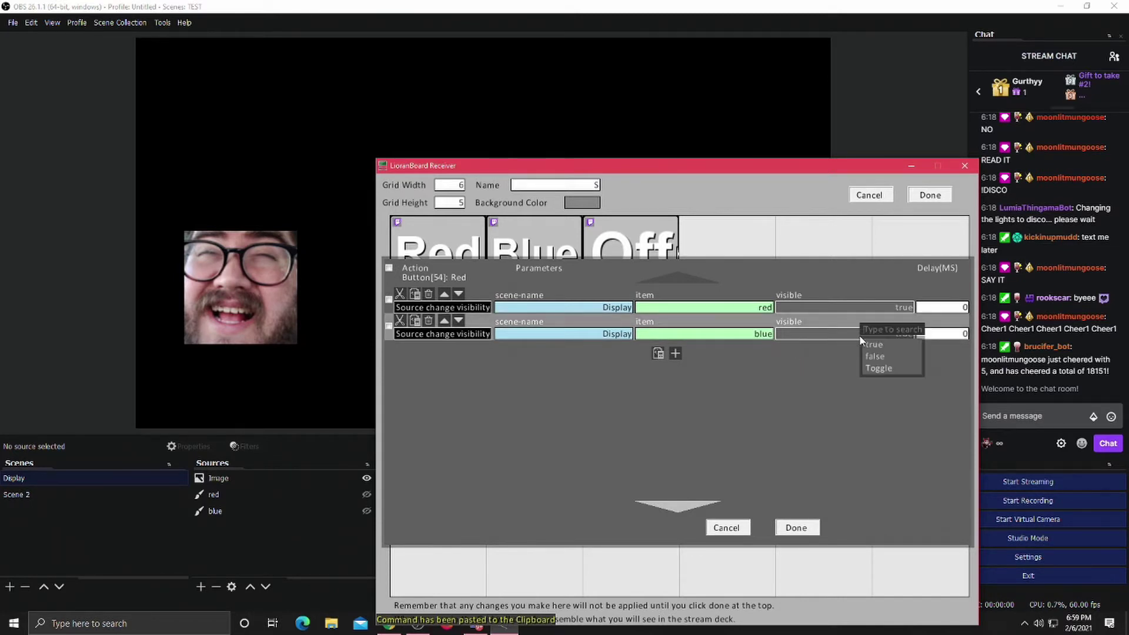
{"action": "left_click", "coordinate": [886, 357]}
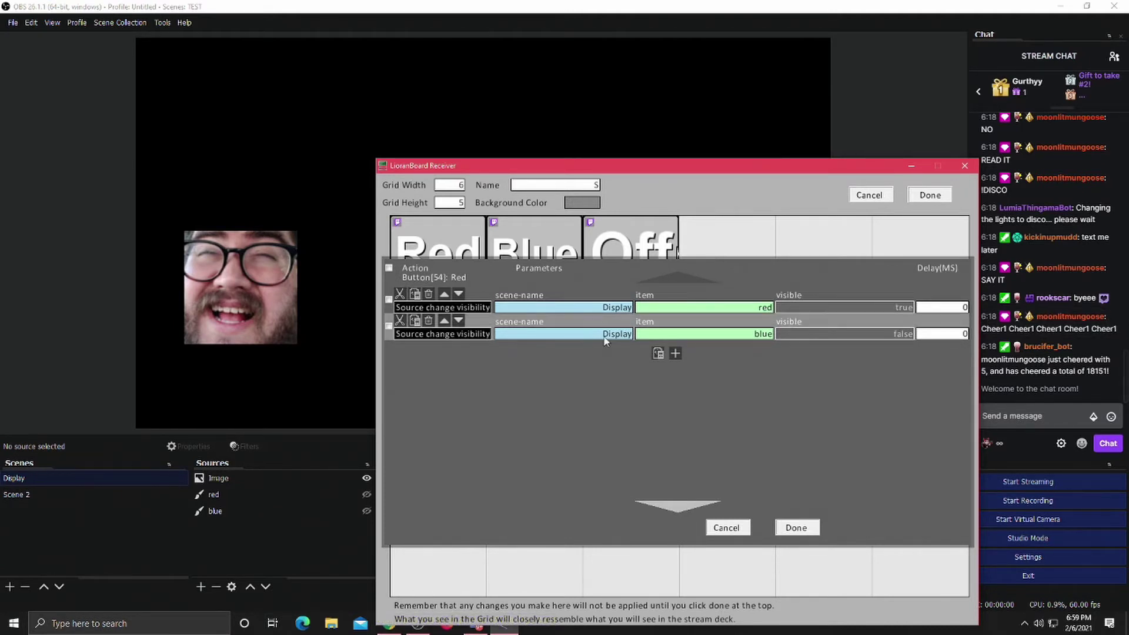
{"action": "left_click", "coordinate": [795, 528]}
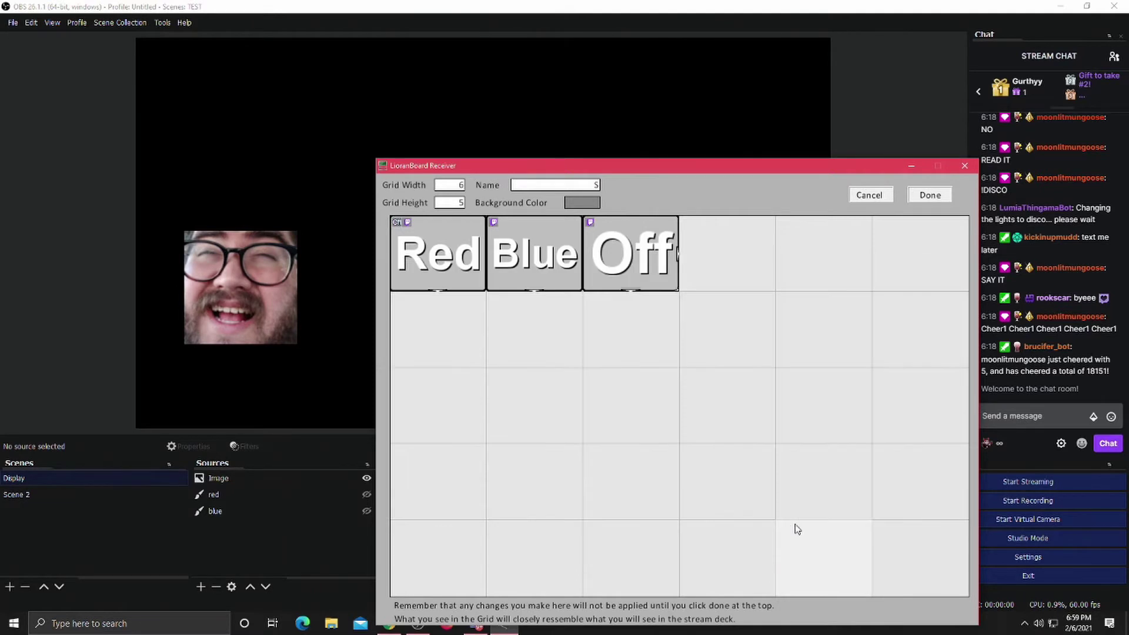
Add a Source Change Visibility command to the Blue button
{"action": "right_click", "coordinate": [527, 235]}
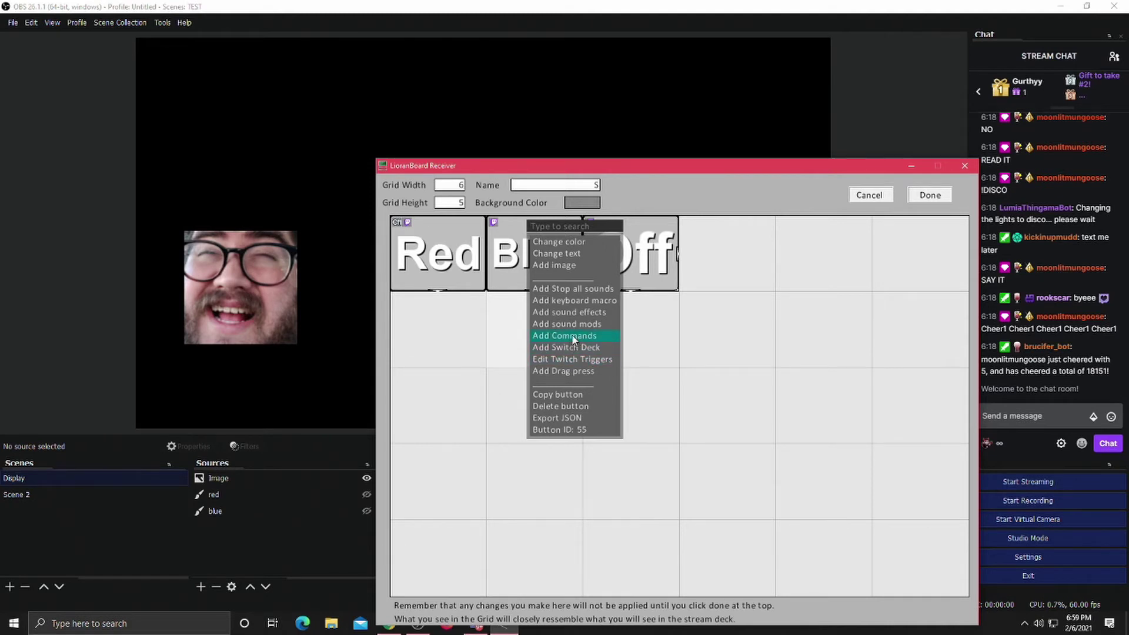
{"action": "left_click", "coordinate": [574, 337]}
{"action": "left_click", "coordinate": [674, 303]}
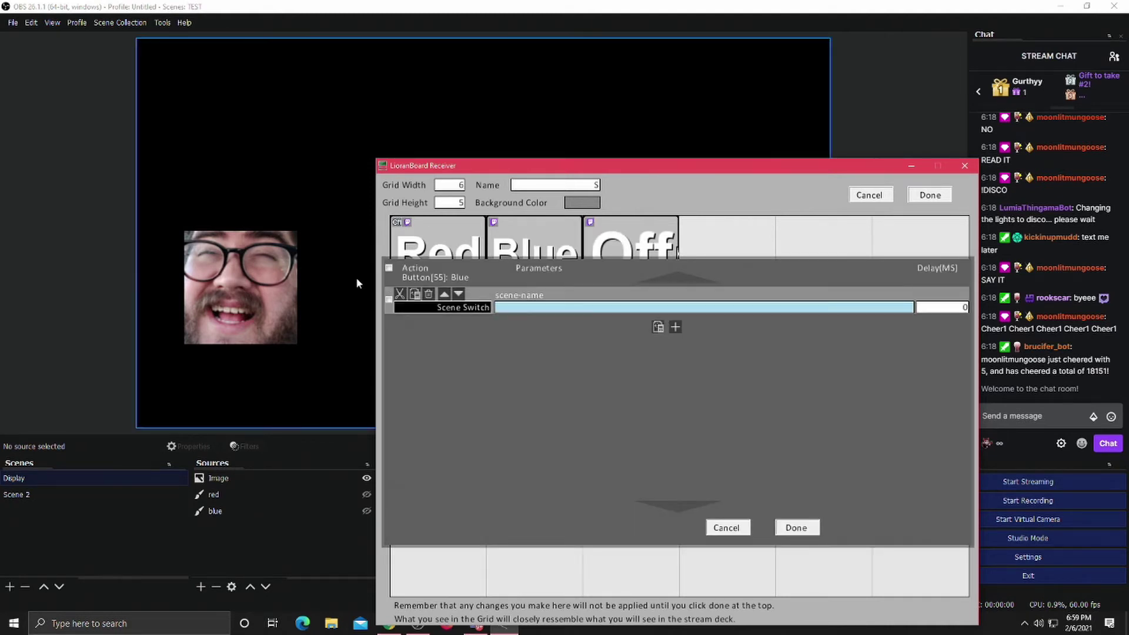
{"action": "left_click", "coordinate": [464, 307]}
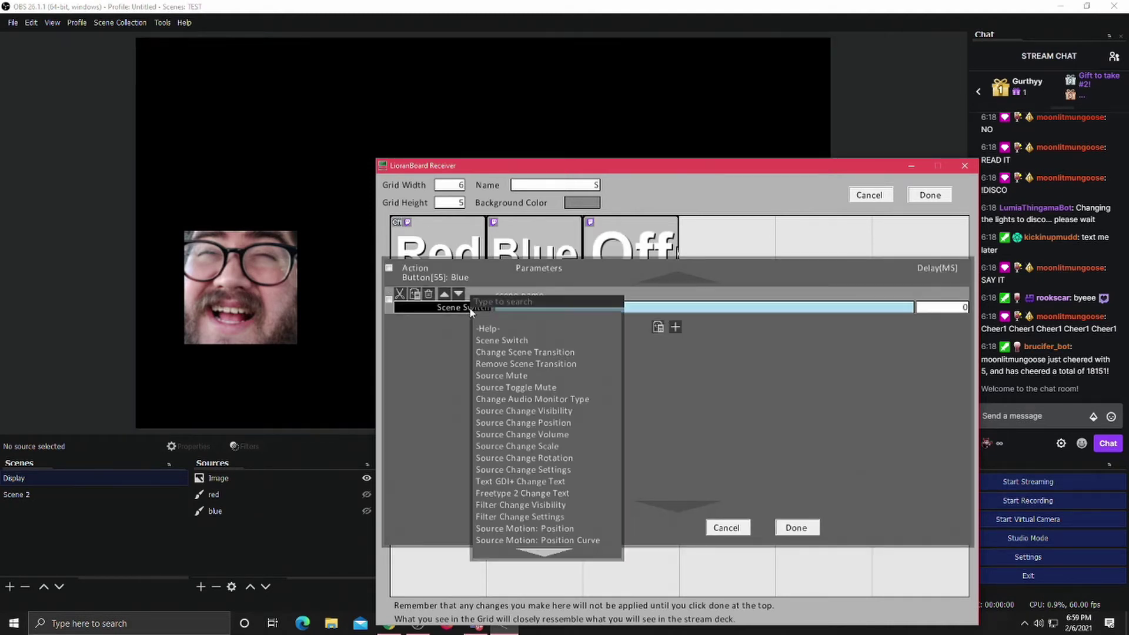
{"action": "left_click", "coordinate": [545, 411]}
Set the Blue button's visibility command to scene Display, item red and visible true
{"action": "left_click", "coordinate": [608, 307]}
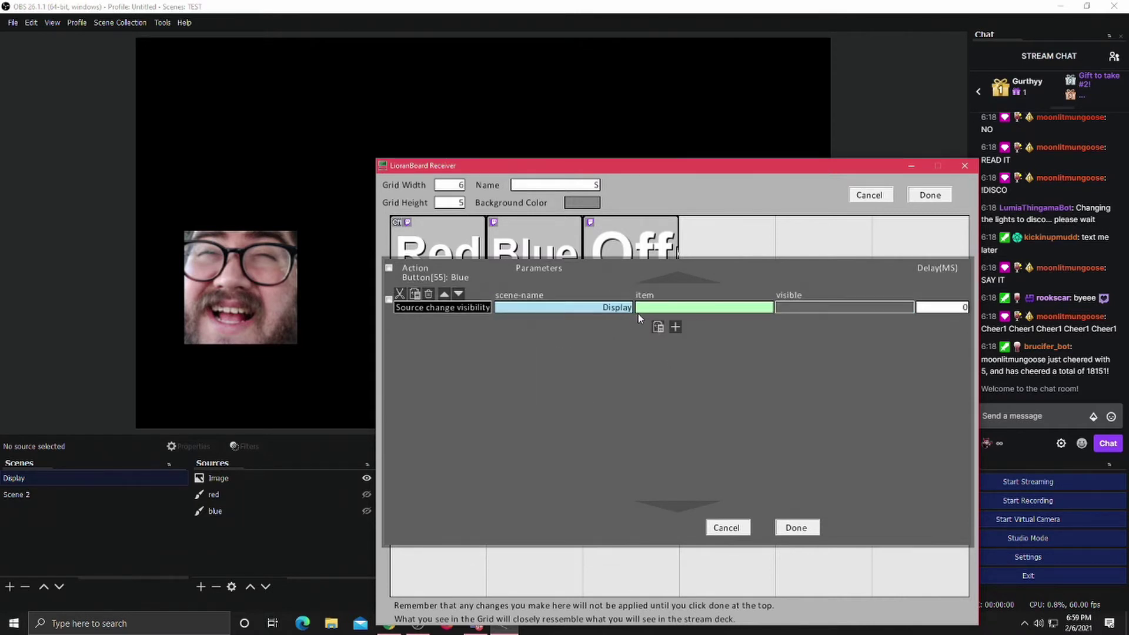
{"action": "left_click", "coordinate": [638, 309]}
{"action": "left_click", "coordinate": [658, 327]}
{"action": "left_click", "coordinate": [890, 309]}
{"action": "left_click", "coordinate": [908, 320]}
Duplicate the Blue button's visibility command, keeping the copy on red with visible false, and set the original command's item to blue
{"action": "left_click", "coordinate": [415, 293]}
{"action": "left_click", "coordinate": [657, 327]}
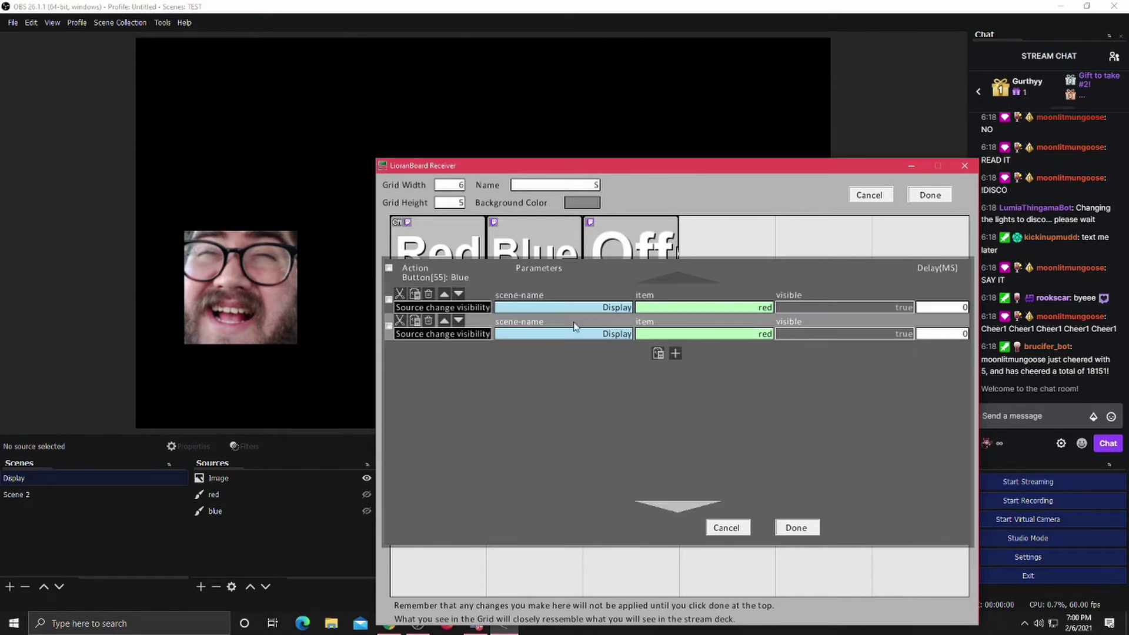
{"action": "left_click", "coordinate": [764, 334]}
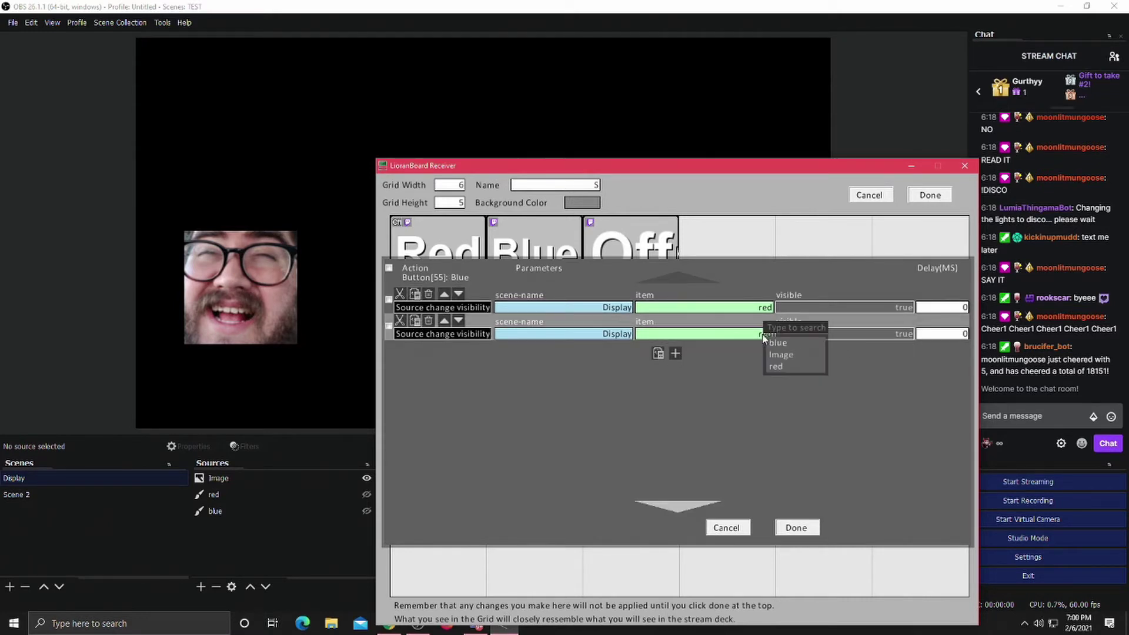
{"action": "left_click", "coordinate": [783, 363]}
{"action": "left_click", "coordinate": [887, 336]}
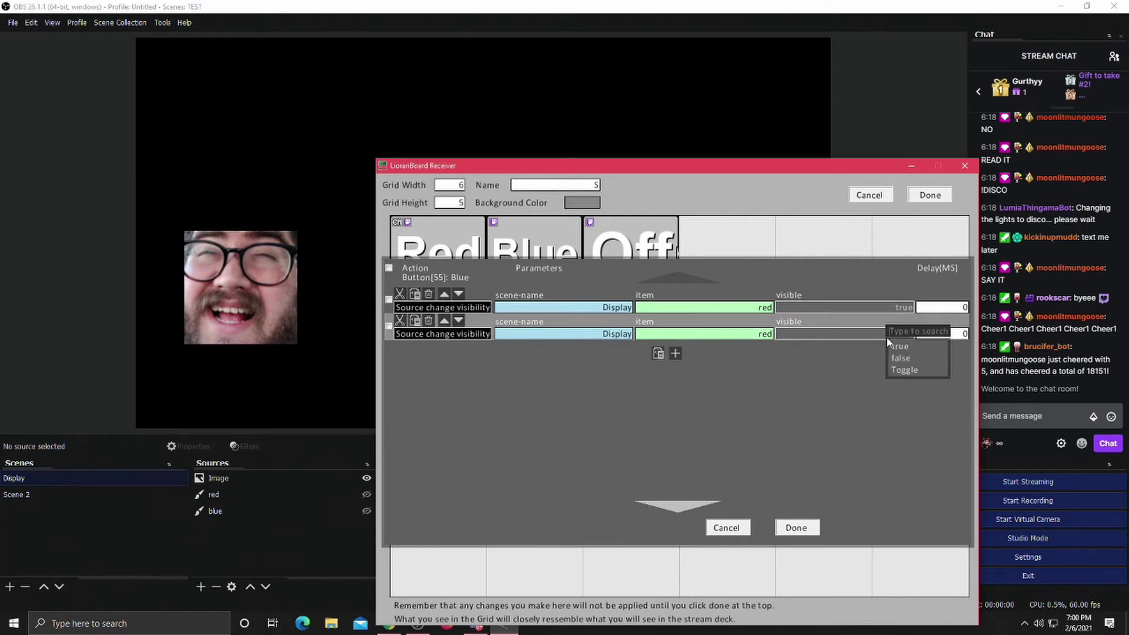
{"action": "left_click", "coordinate": [908, 361]}
{"action": "left_click", "coordinate": [764, 333]}
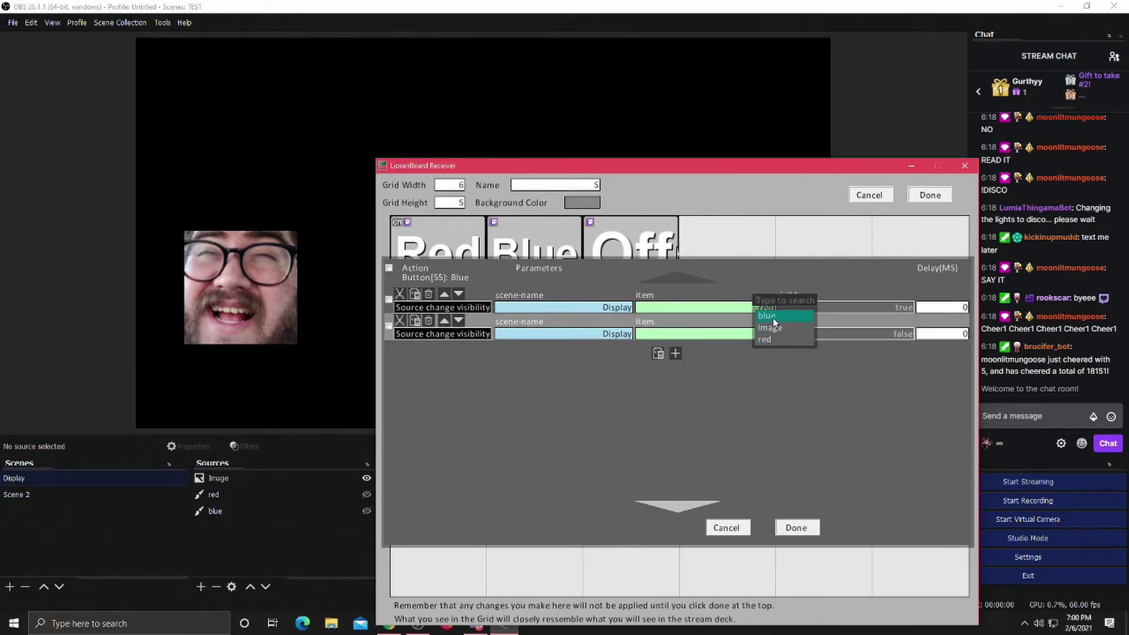
{"action": "left_click", "coordinate": [772, 317]}
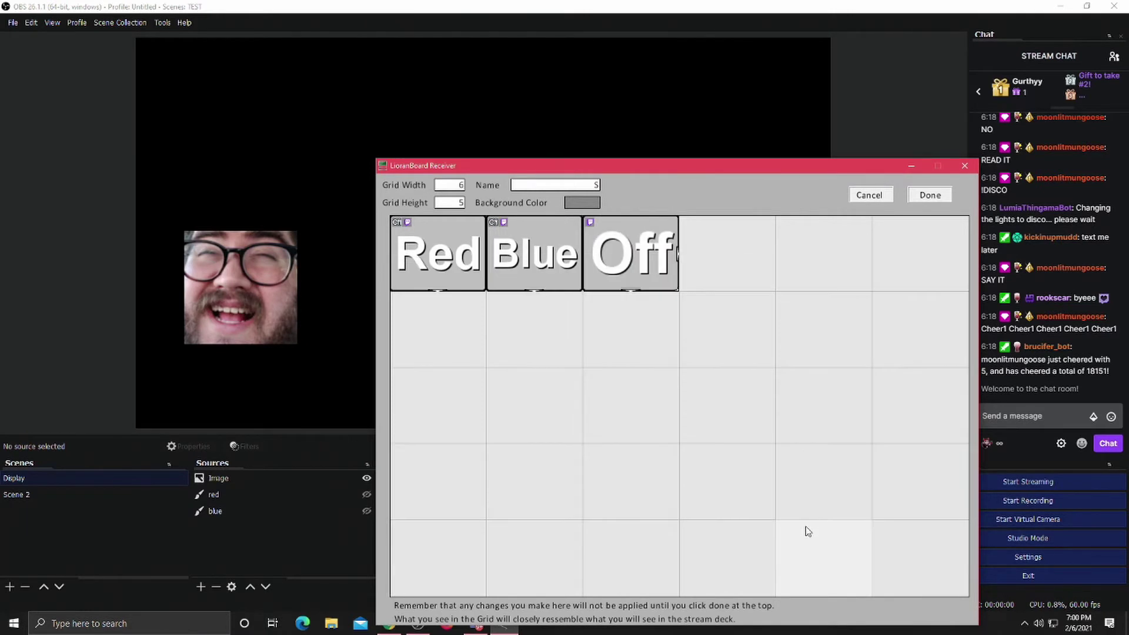
Paste the copied visibility command for the red item into the Off button's commands and delete the blank Scene Switch command
{"action": "right_click", "coordinate": [628, 256]}
{"action": "left_click", "coordinate": [632, 359]}
{"action": "left_click", "coordinate": [674, 301]}
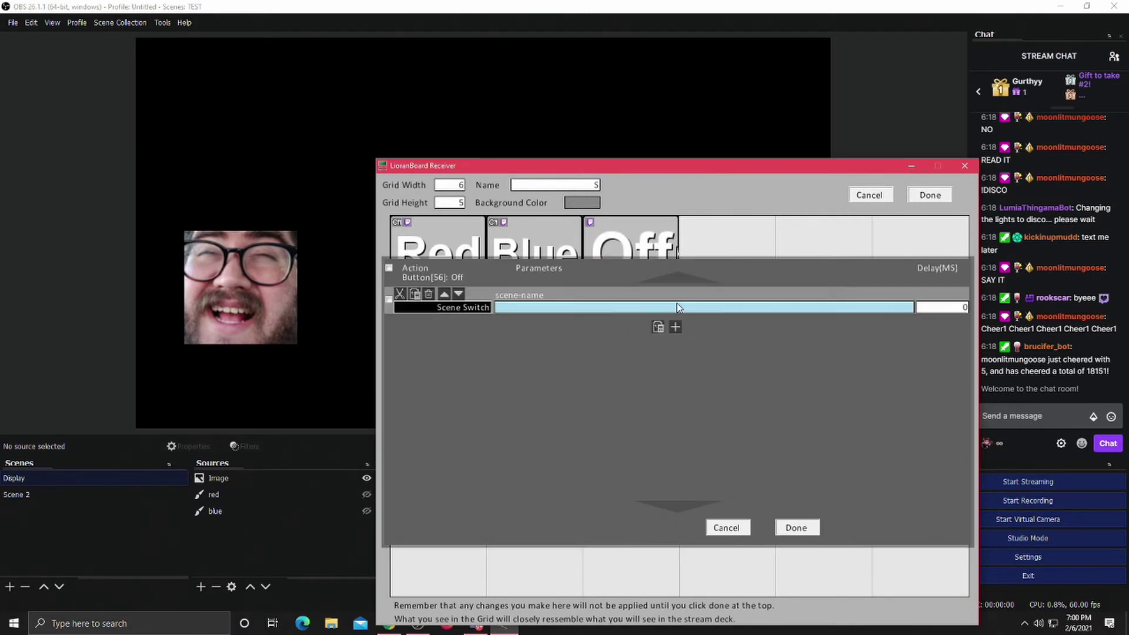
{"action": "left_click", "coordinate": [419, 297]}
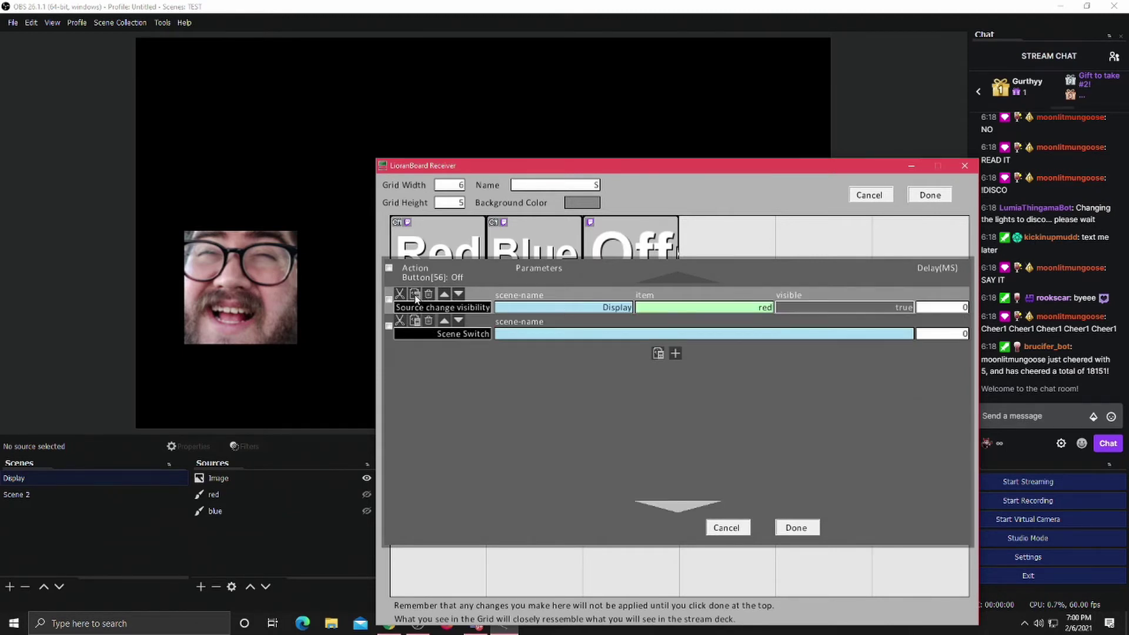
{"action": "left_click", "coordinate": [428, 323]}
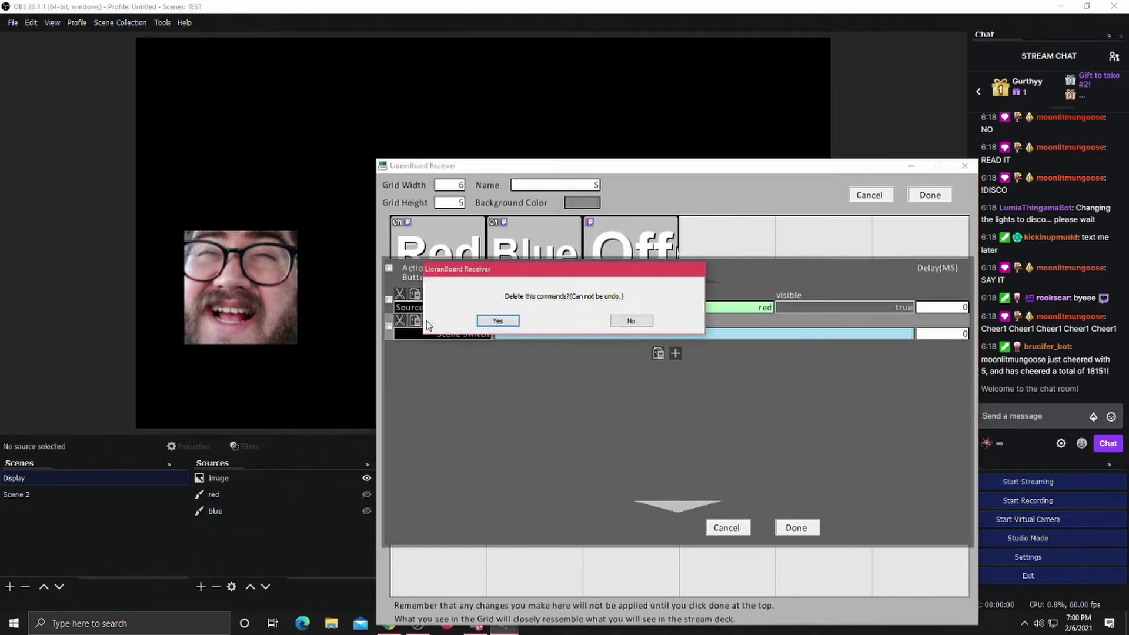
{"action": "left_click", "coordinate": [497, 321]}
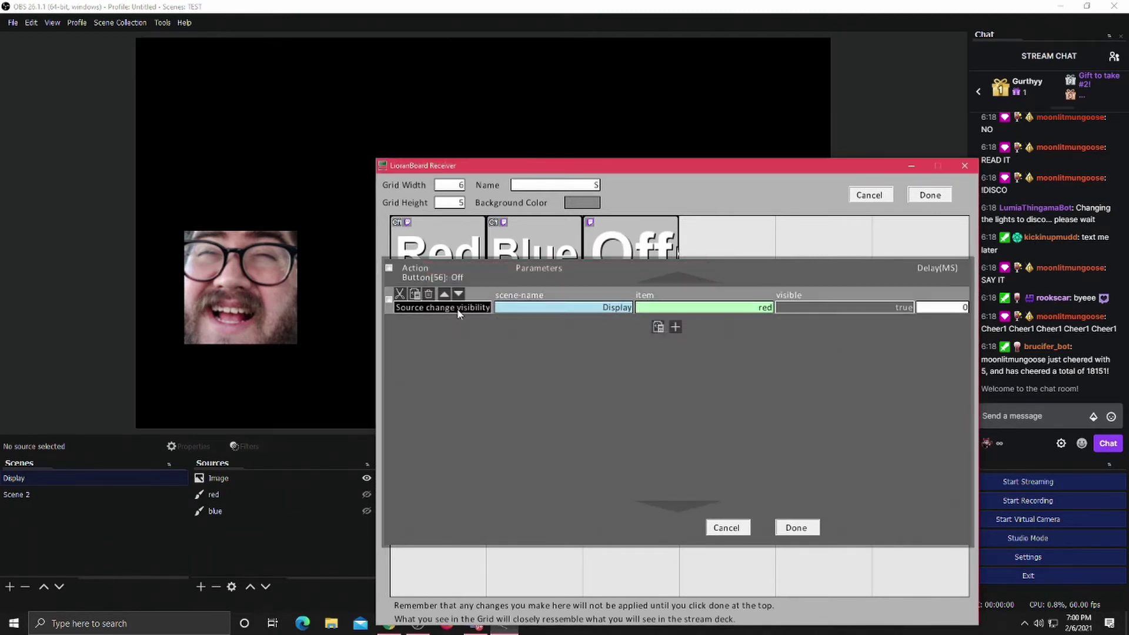
Duplicate the Off button's visibility command and set visible to false in both commands
{"action": "left_click", "coordinate": [416, 297]}
{"action": "left_click", "coordinate": [896, 306]}
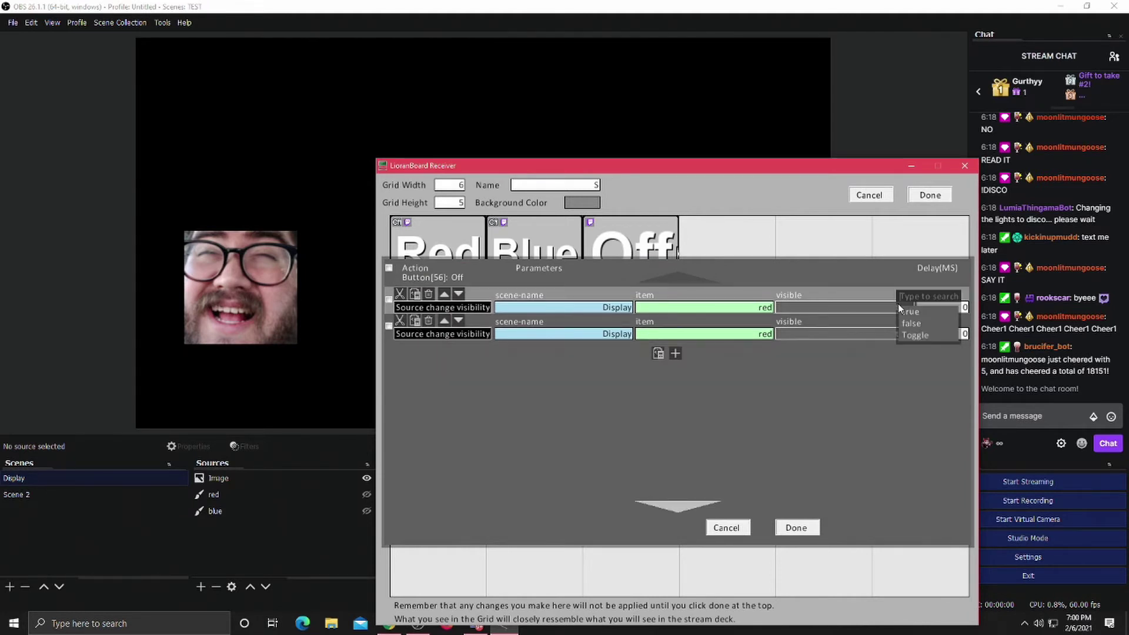
{"action": "left_click", "coordinate": [920, 322]}
{"action": "left_click", "coordinate": [903, 333]}
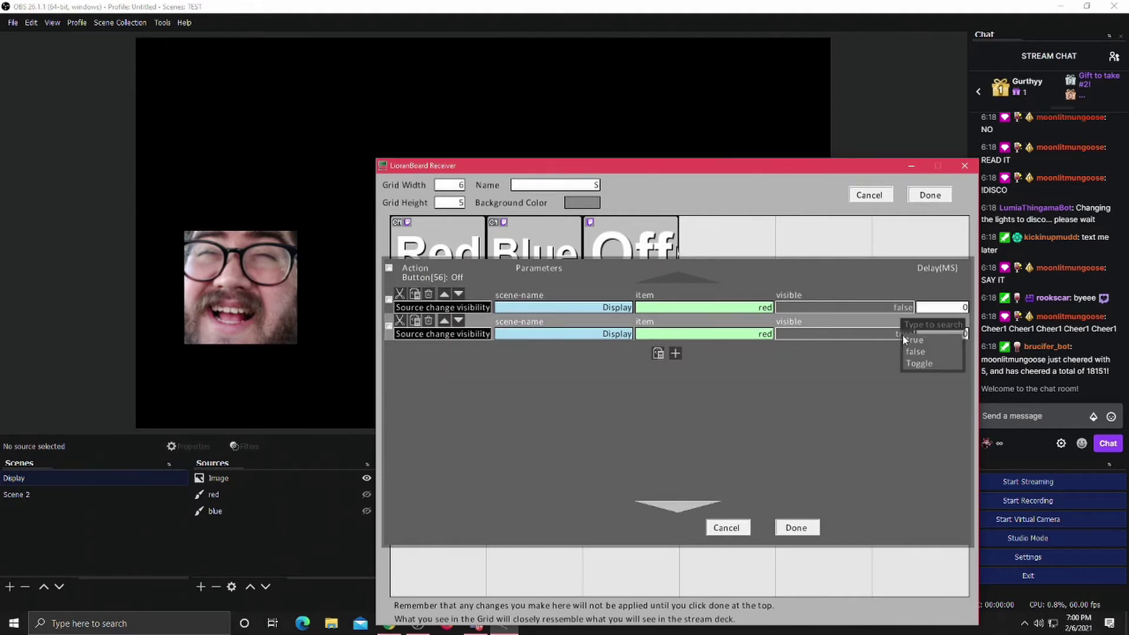
{"action": "left_click", "coordinate": [914, 350]}
Set the second Off command's item to blue and save the button's commands
{"action": "left_click", "coordinate": [732, 334]}
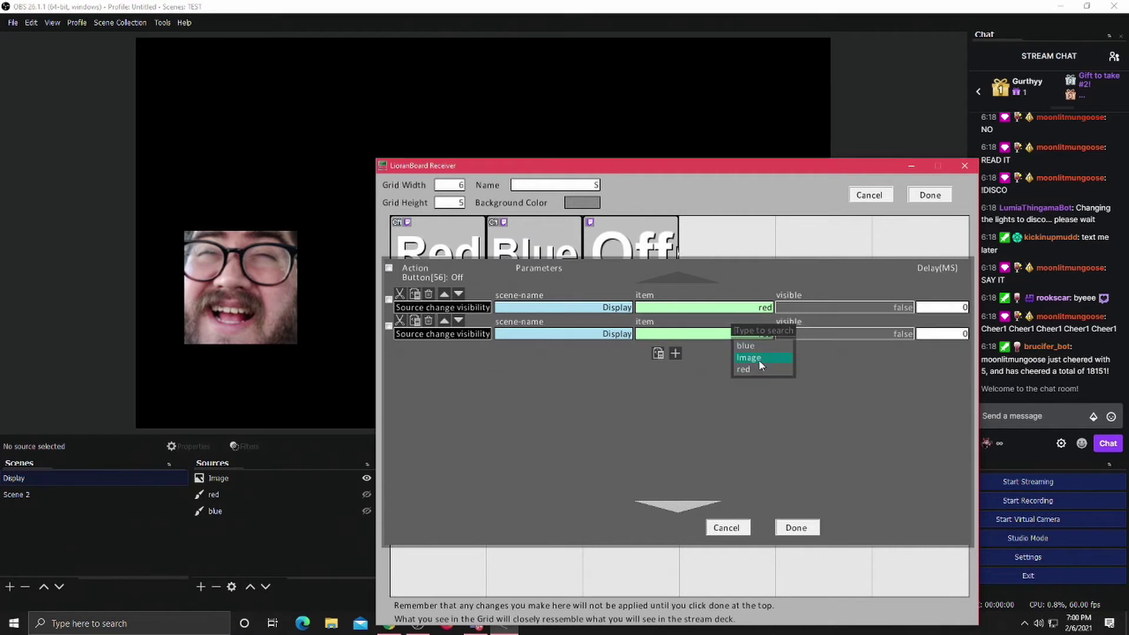
{"action": "left_click", "coordinate": [758, 346]}
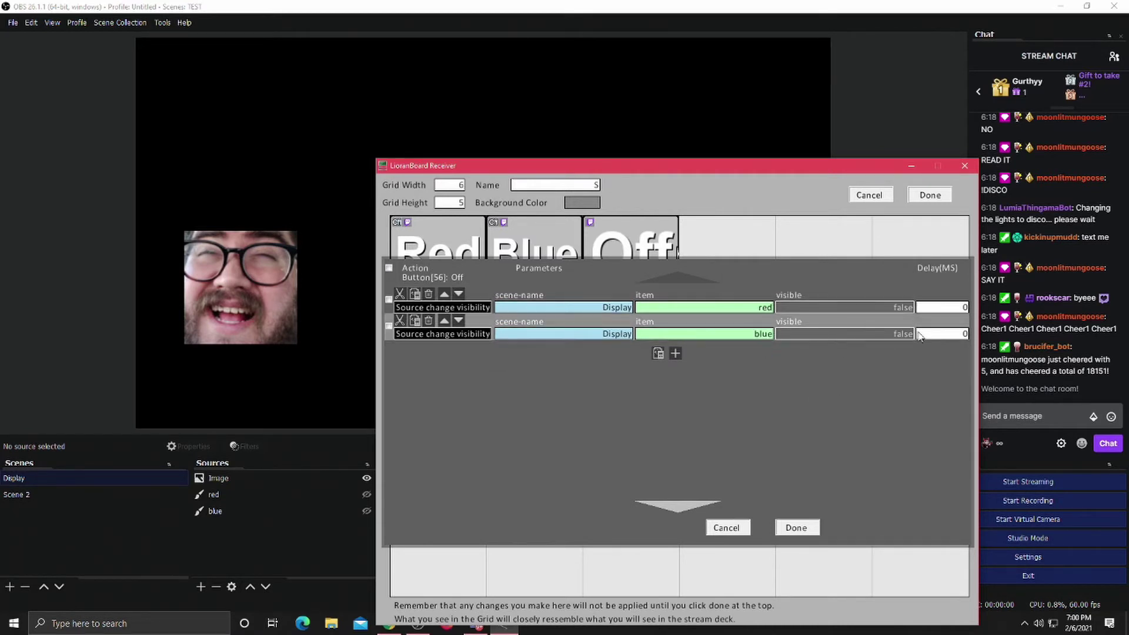
{"action": "left_click", "coordinate": [793, 526]}
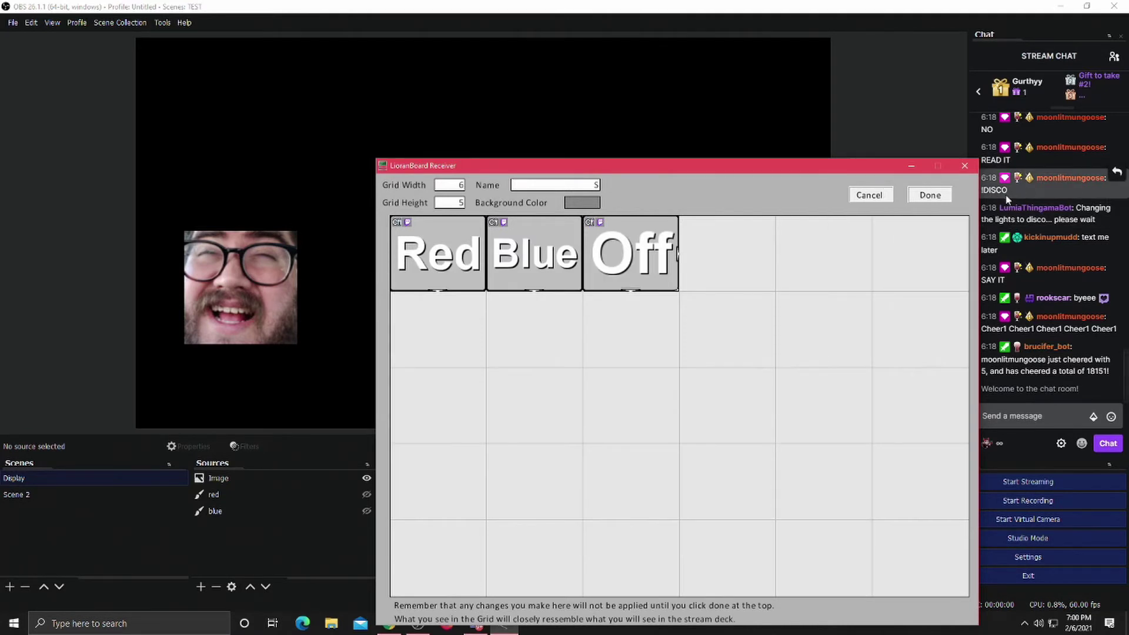
Finish editing the deck with the Red, Blue and Off buttons and switch to Twitch's custom channel point rewards in the browser
{"action": "left_click", "coordinate": [931, 197]}
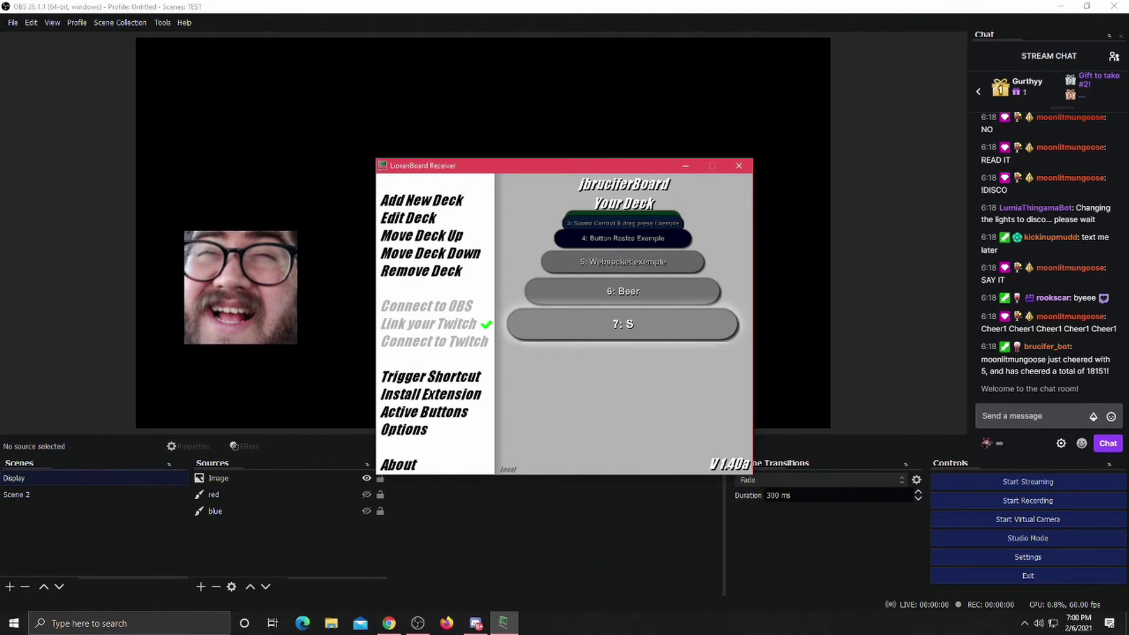
{"action": "key", "text": "alt+Tab"}
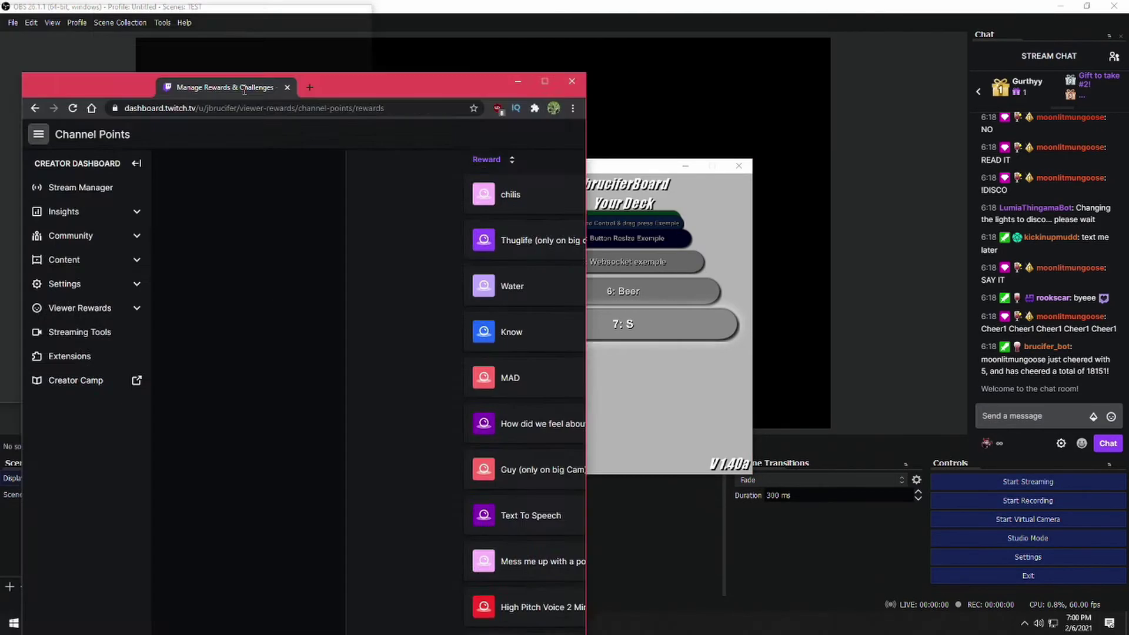
{"action": "scroll", "coordinate": [477, 275], "scroll_direction": "down", "scroll_amount": 3}
{"action": "scroll", "coordinate": [477, 274], "scroll_direction": "down", "scroll_amount": 5}
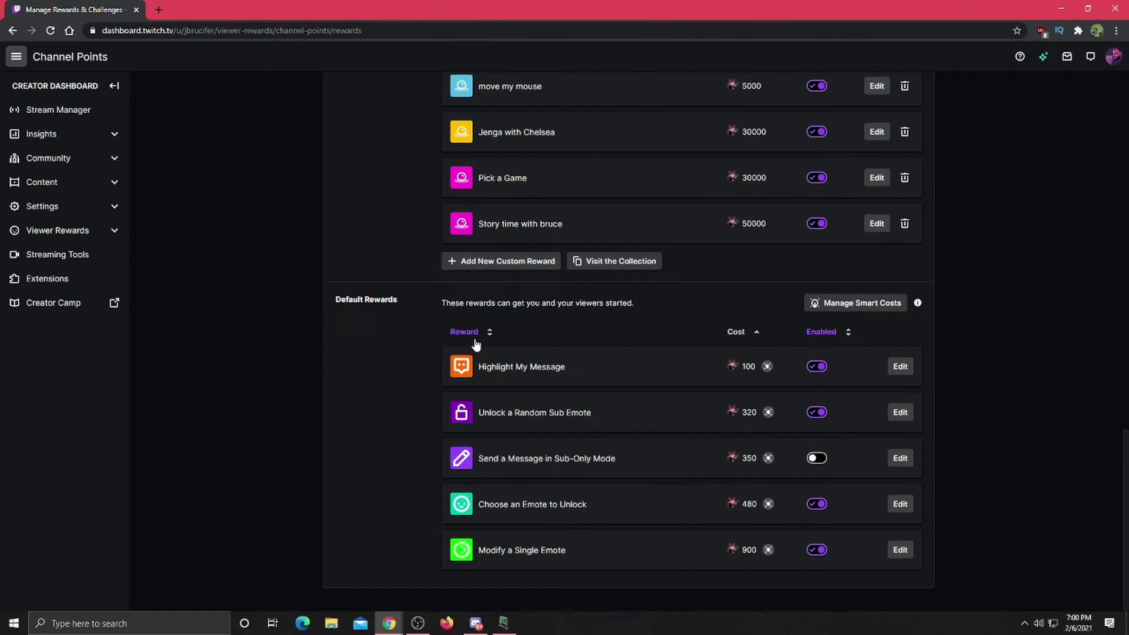
Create a custom channel point reward named red in lowercase with a cost of 100
{"action": "left_click", "coordinate": [529, 260]}
{"action": "left_click", "coordinate": [427, 158]}
{"action": "type", "text": "Red"}
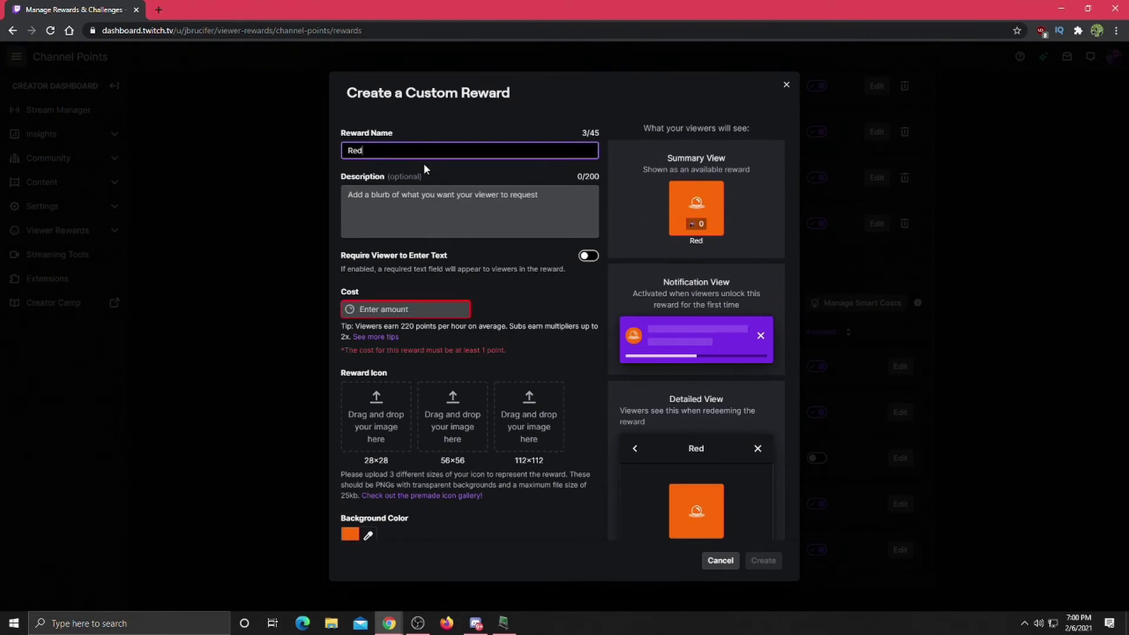
{"action": "left_click", "coordinate": [395, 307]}
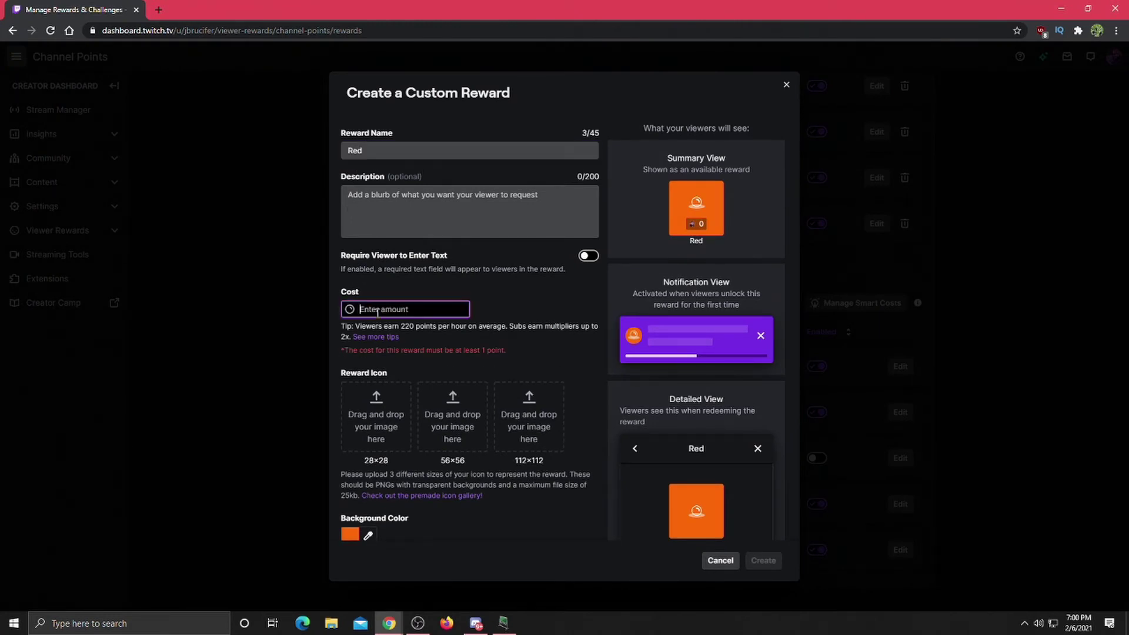
{"action": "type", "text": "100"}
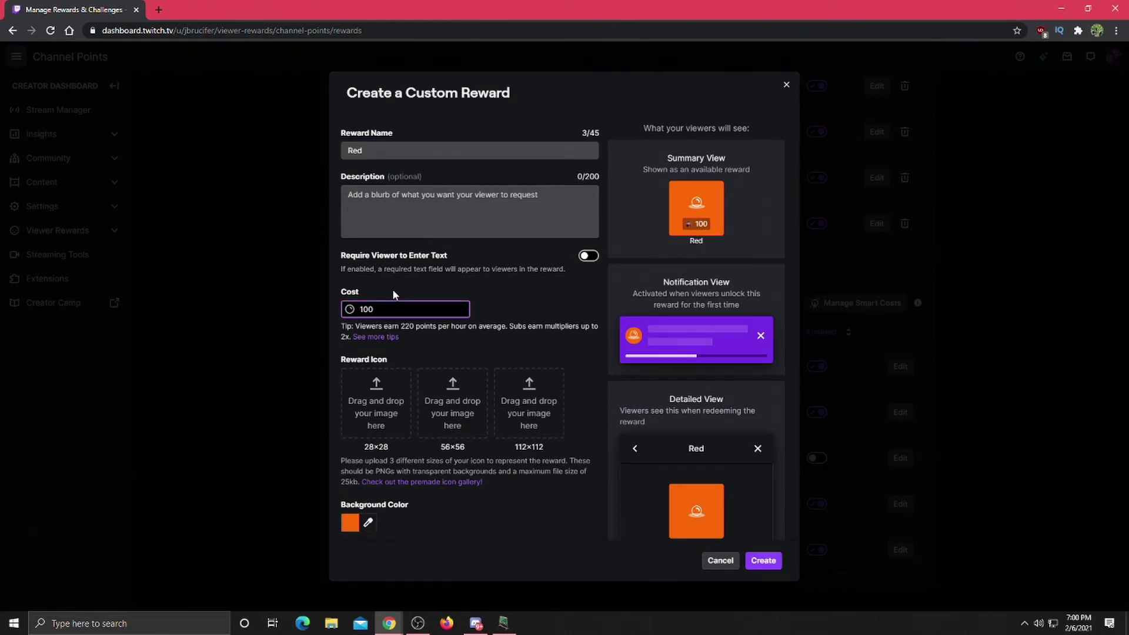
{"action": "left_click", "coordinate": [353, 151]}
{"action": "key", "text": "BackSpace"}
{"action": "type", "text": "r"}
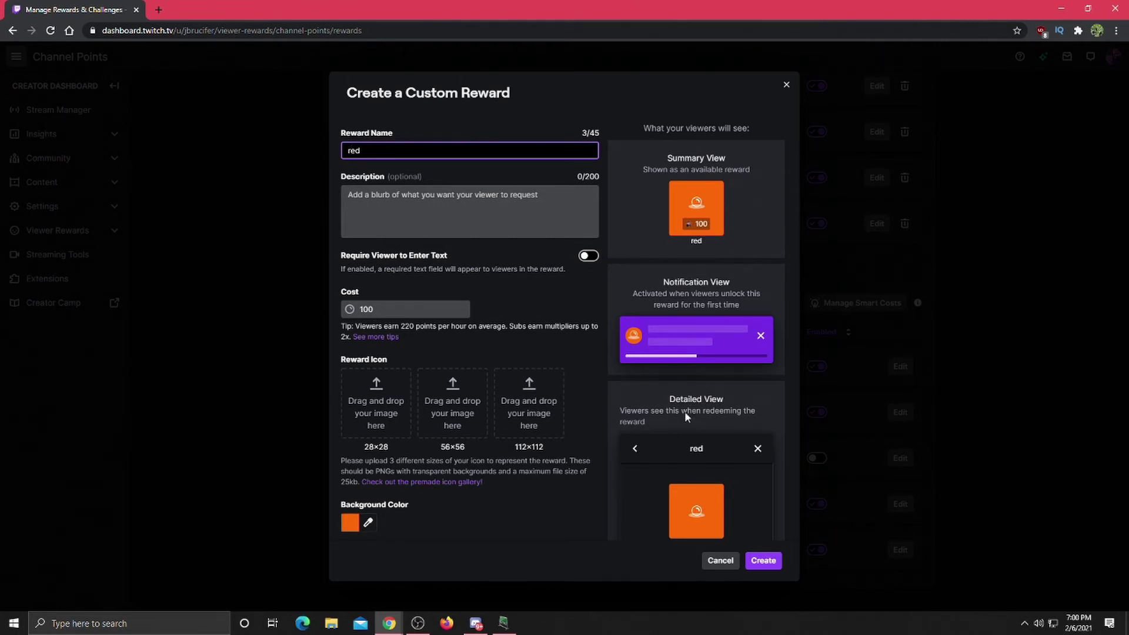
{"action": "left_click", "coordinate": [763, 560]}
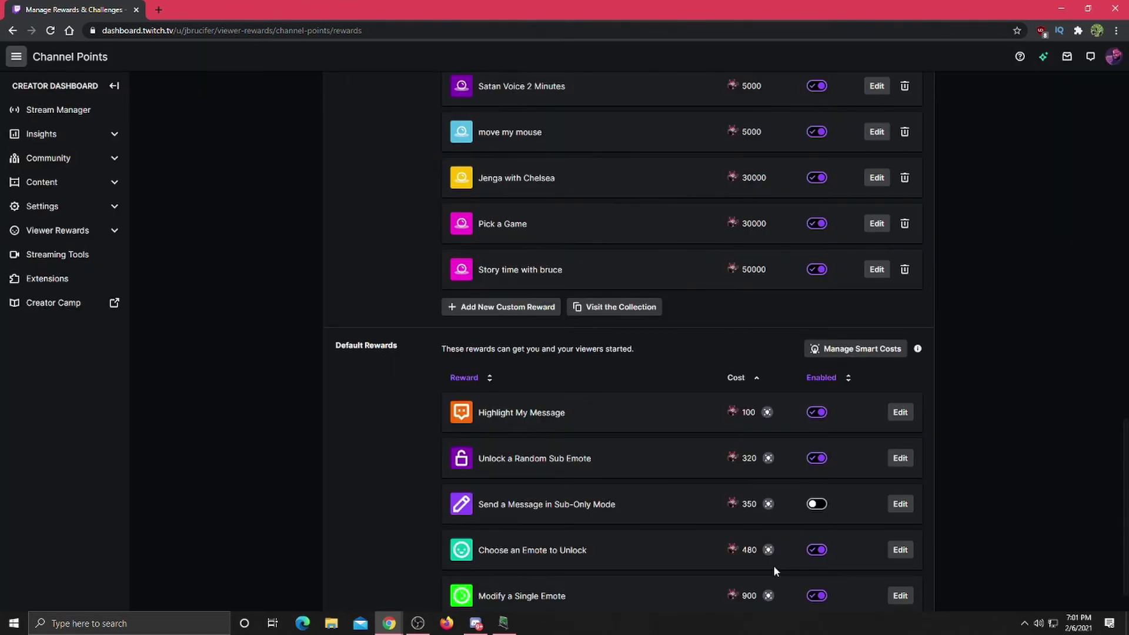
Create a custom channel point reward named blue with a cost of 100
{"action": "left_click", "coordinate": [502, 308]}
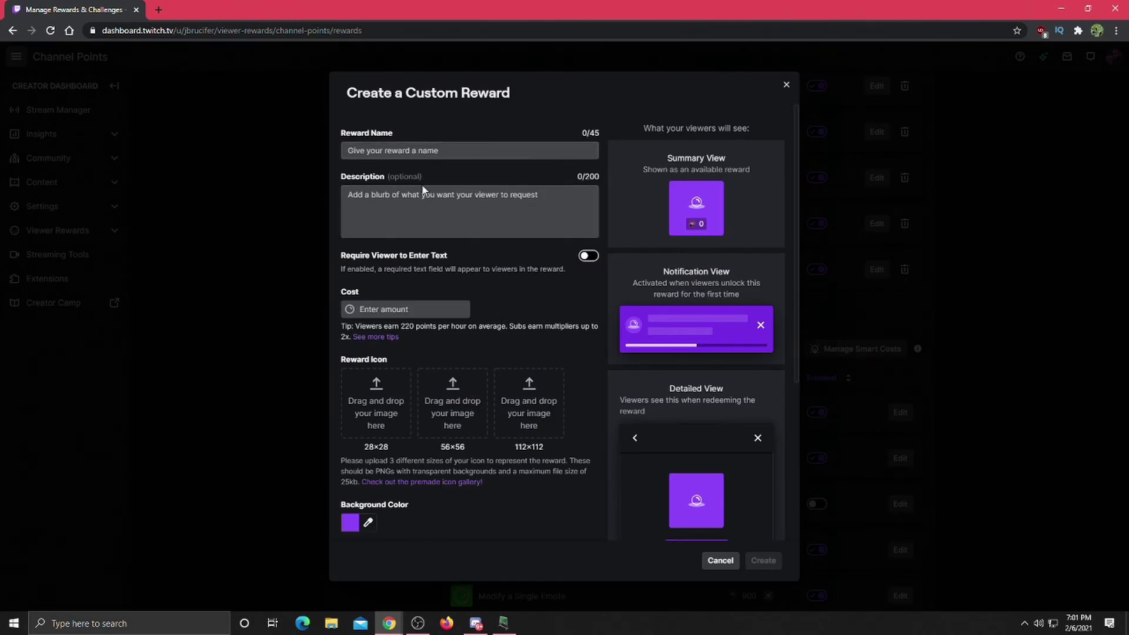
{"action": "left_click", "coordinate": [448, 148]}
{"action": "type", "text": "blue"}
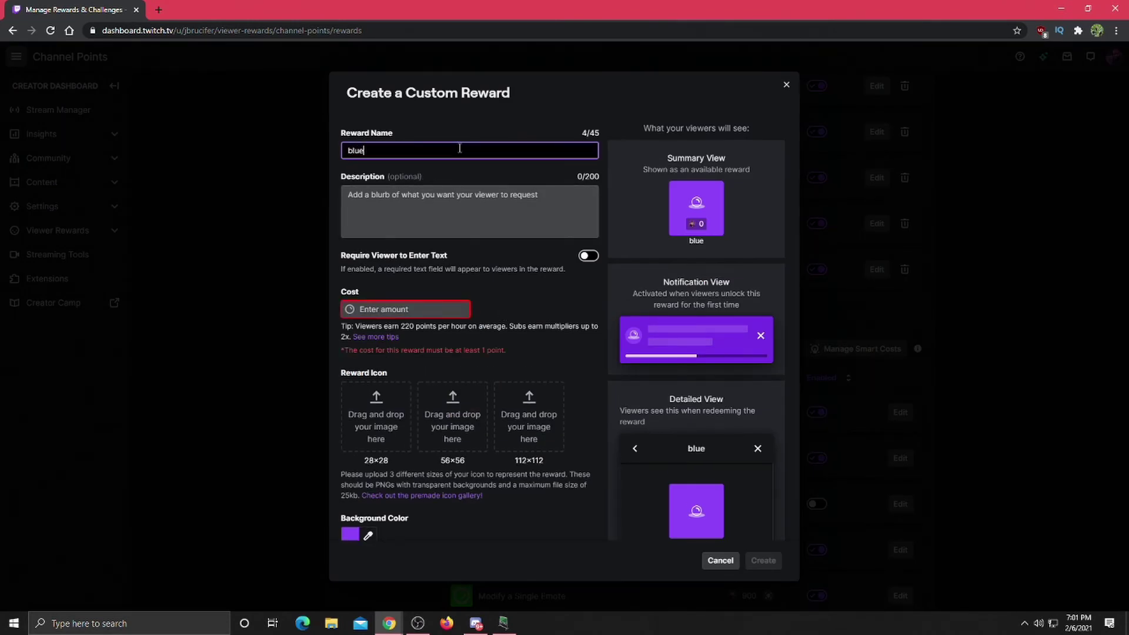
{"action": "left_click", "coordinate": [376, 307]}
{"action": "type", "text": "10"}
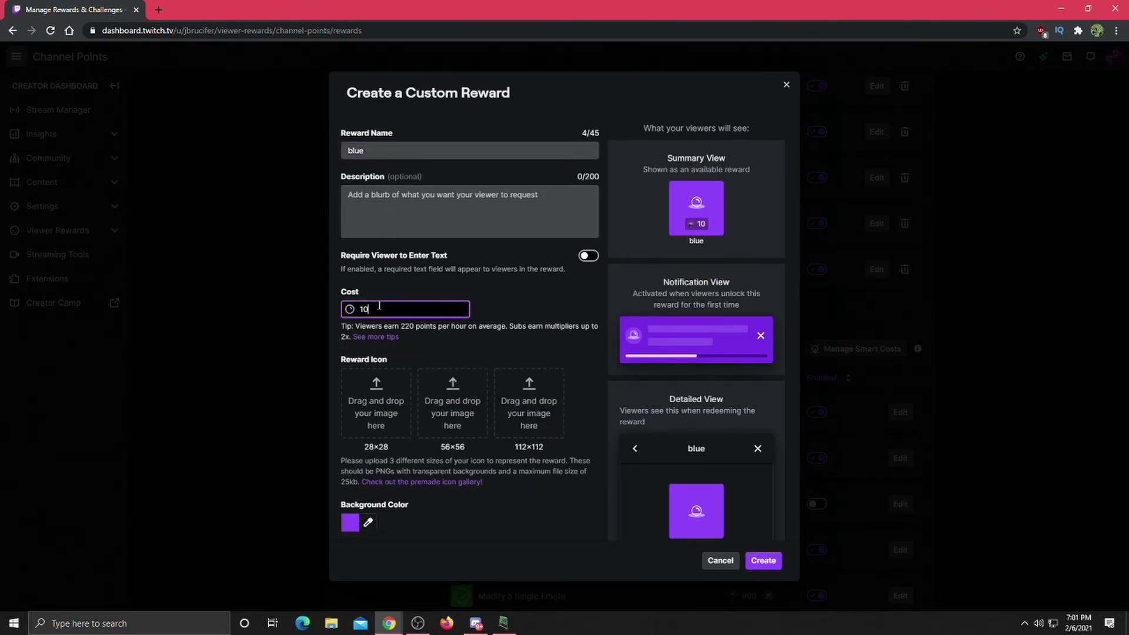
{"action": "type", "text": "0"}
{"action": "left_click", "coordinate": [763, 561]}
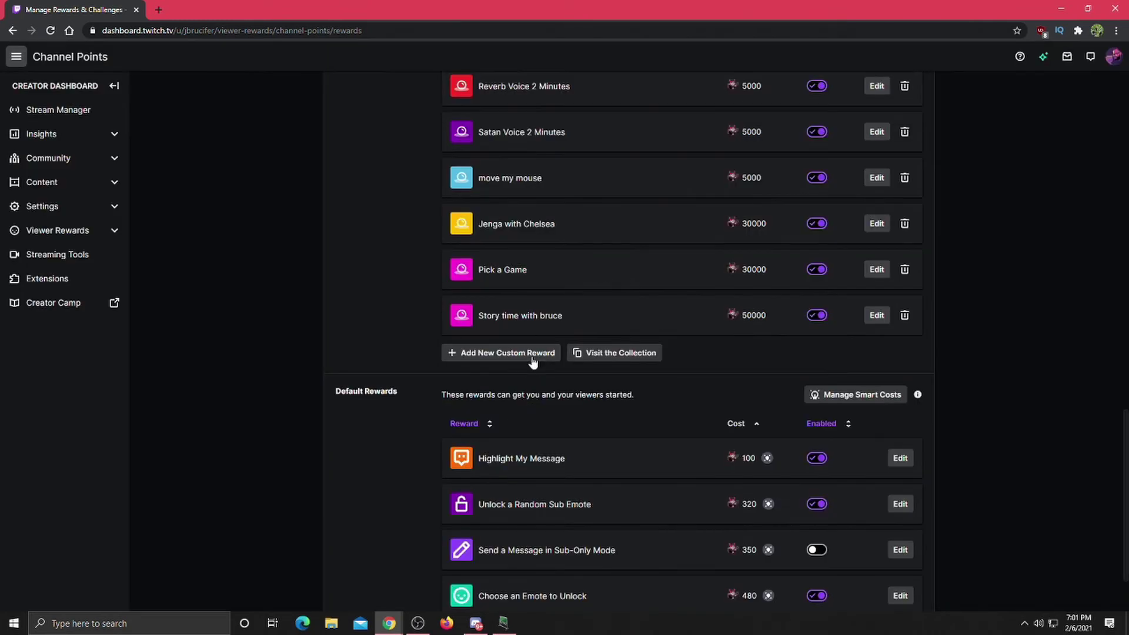
Create a custom channel point reward named off with a cost of 100
{"action": "left_click", "coordinate": [532, 353]}
{"action": "left_click", "coordinate": [439, 153]}
{"action": "type", "text": "o"}
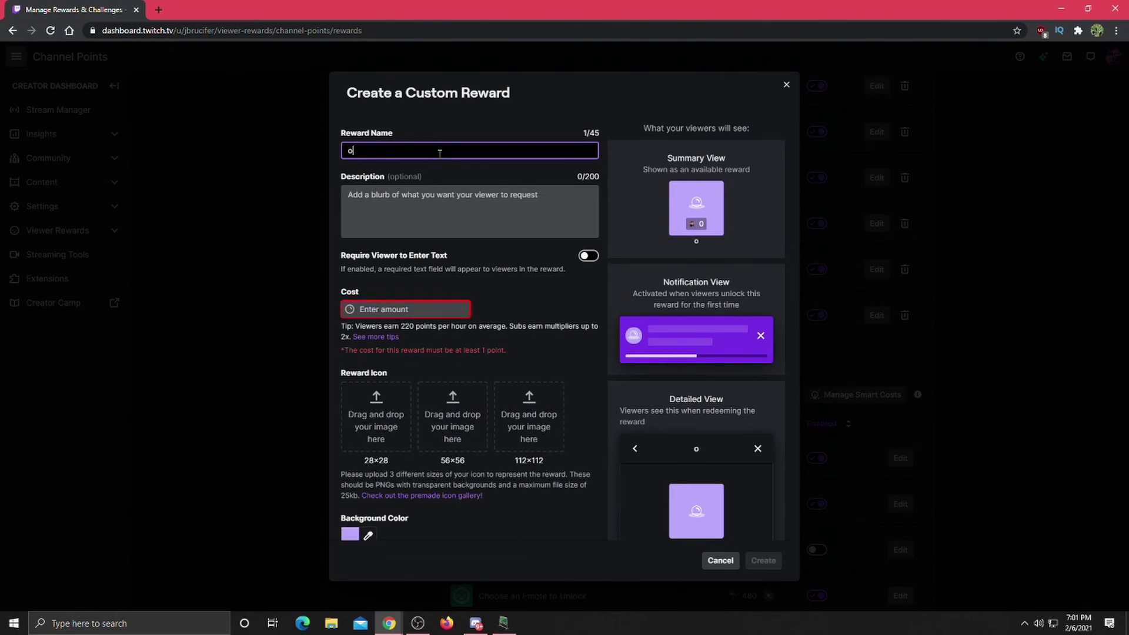
{"action": "type", "text": "ff"}
{"action": "left_click", "coordinate": [402, 308]}
{"action": "type", "text": "10"}
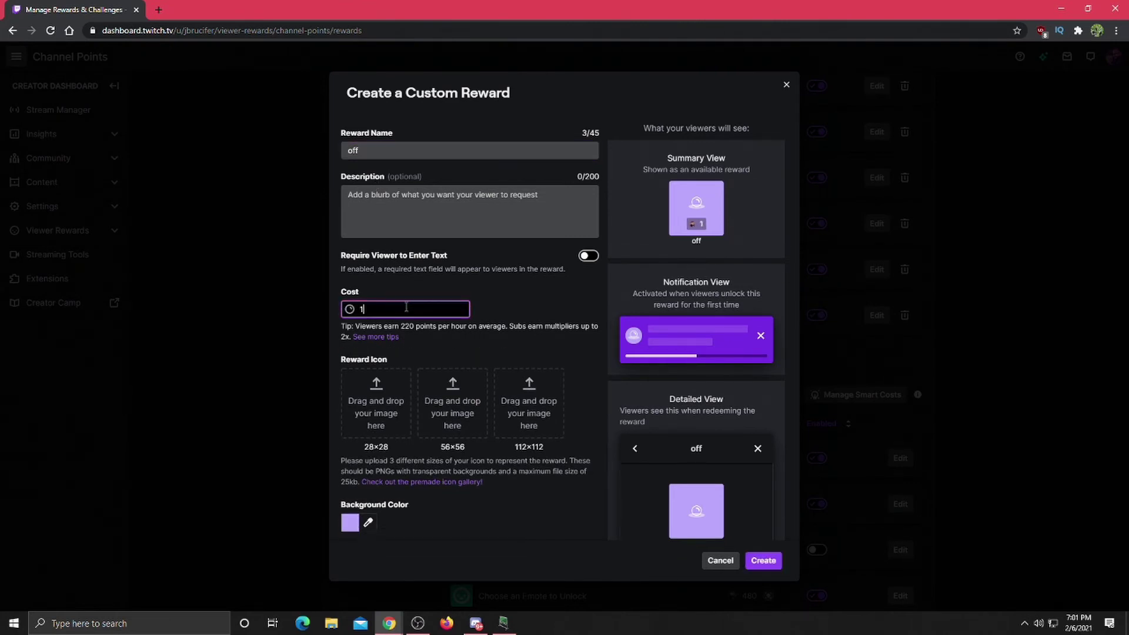
{"action": "key", "text": "BackSpace"}
{"action": "key", "text": "BackSpace"}
{"action": "type", "text": "100"}
{"action": "left_click", "coordinate": [763, 561]}
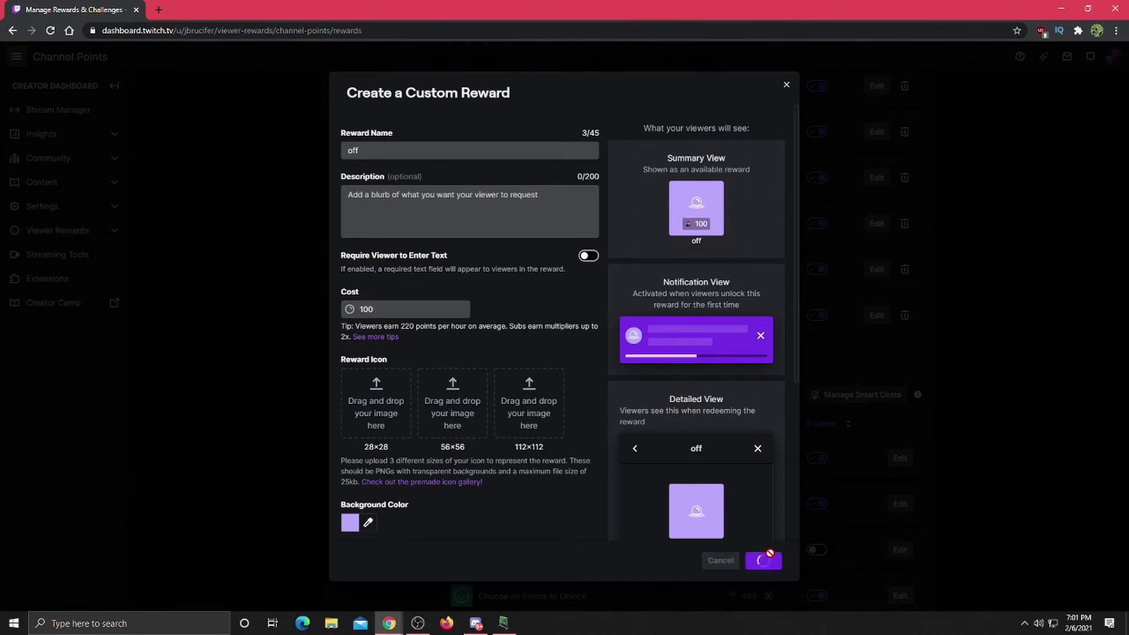
Close the browser's rewards page and widen the Chat dock in OBS
{"action": "left_click", "coordinate": [136, 10]}
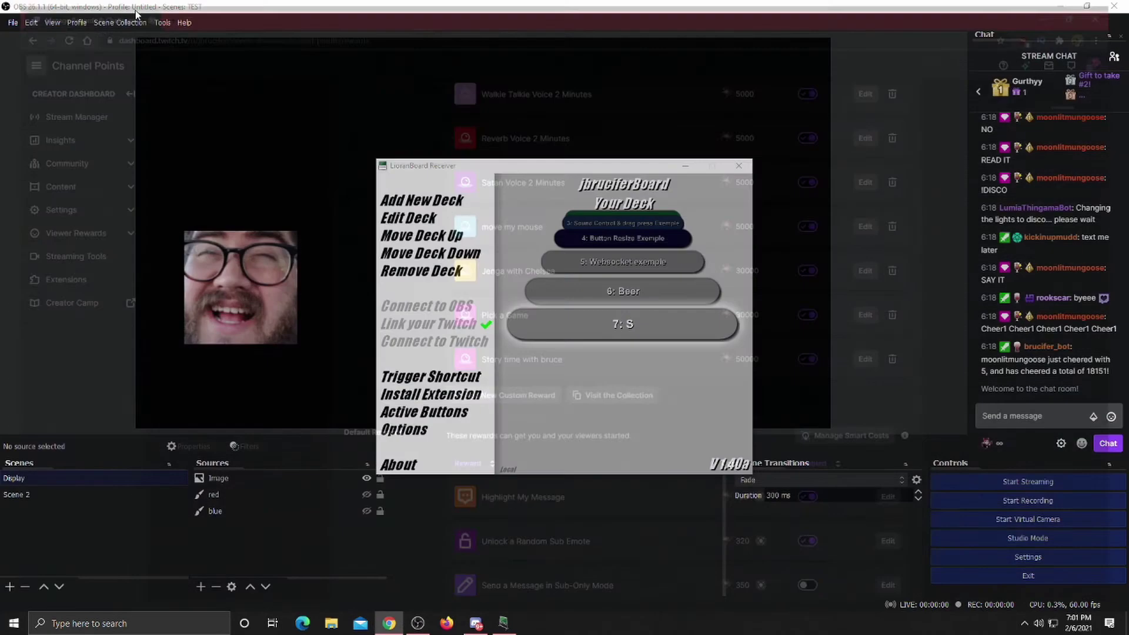
{"action": "left_click", "coordinate": [957, 429]}
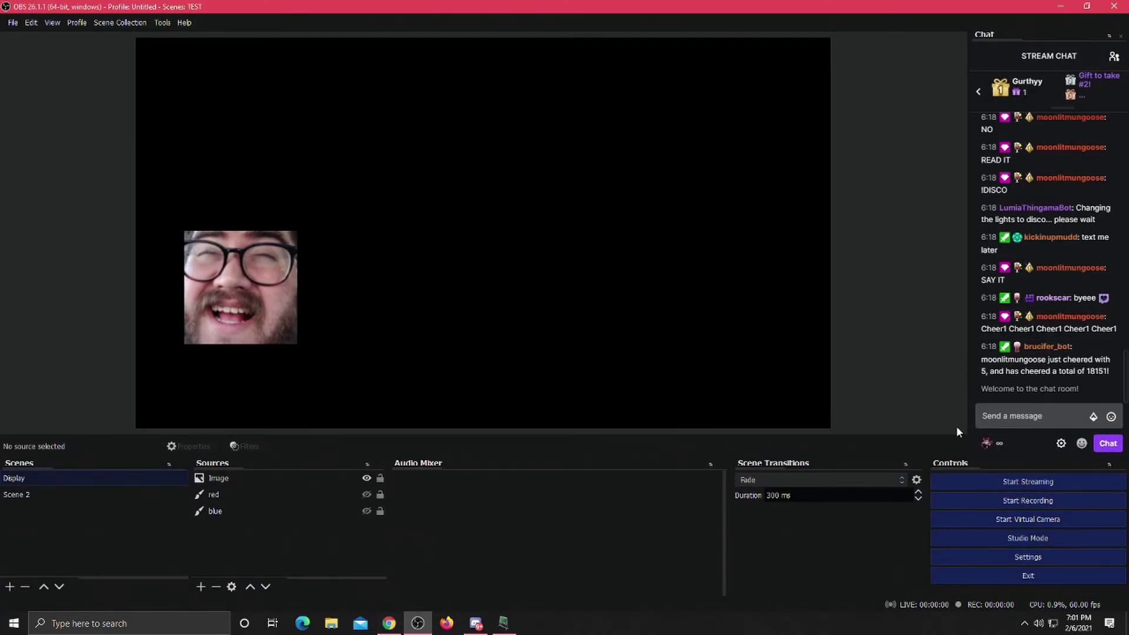
{"action": "left_click", "coordinate": [986, 443]}
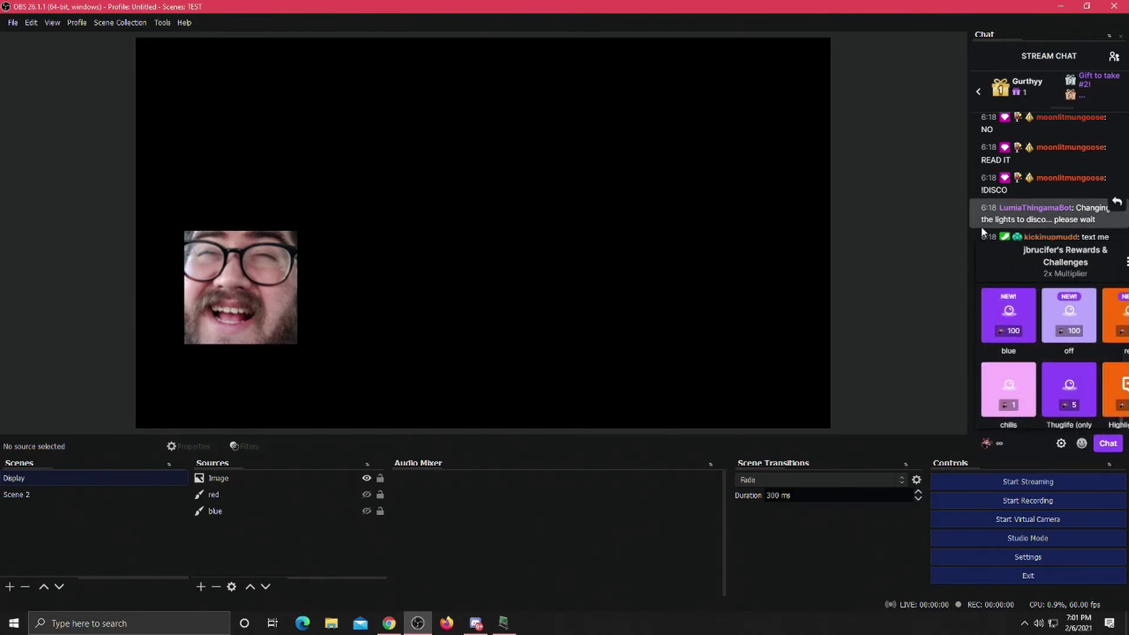
{"action": "left_click_drag", "start_coordinate": [970, 237], "coordinate": [890, 237]}
Redeem the red reward from the stream chat's rewards list to test the Red button
{"action": "left_click", "coordinate": [909, 443]}
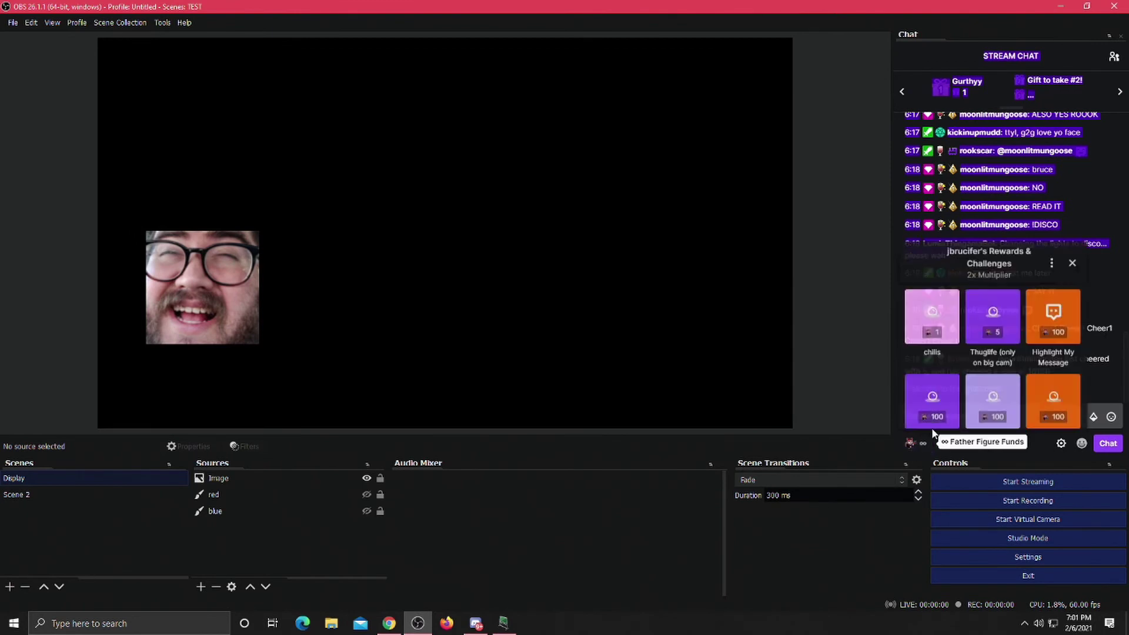
{"action": "scroll", "coordinate": [954, 362], "scroll_direction": "down", "scroll_amount": 2}
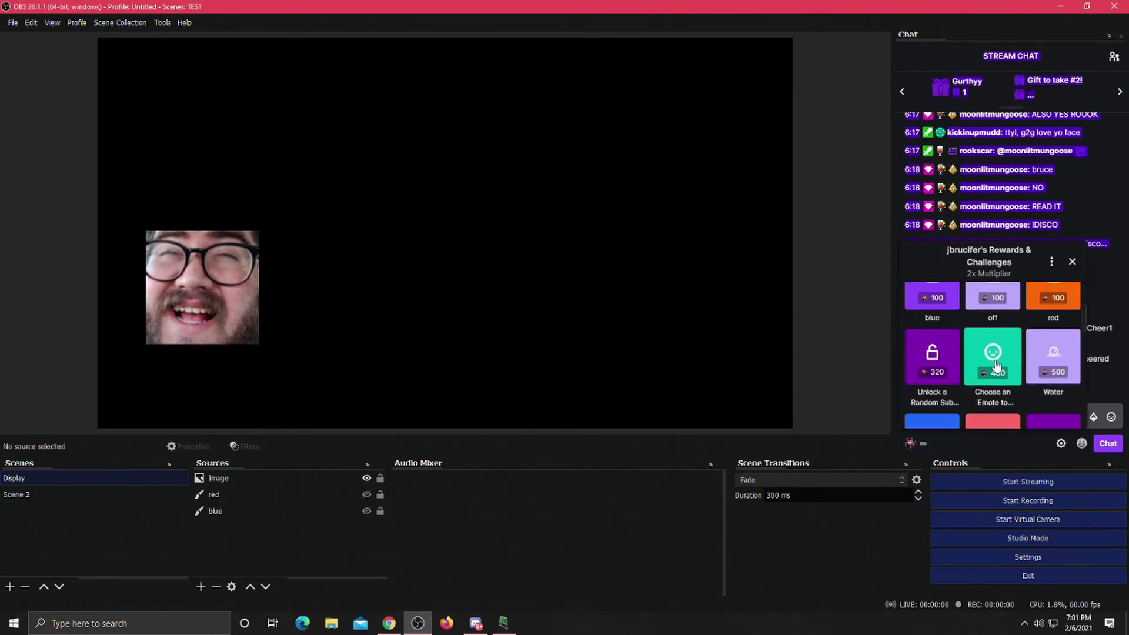
{"action": "left_click", "coordinate": [1051, 304]}
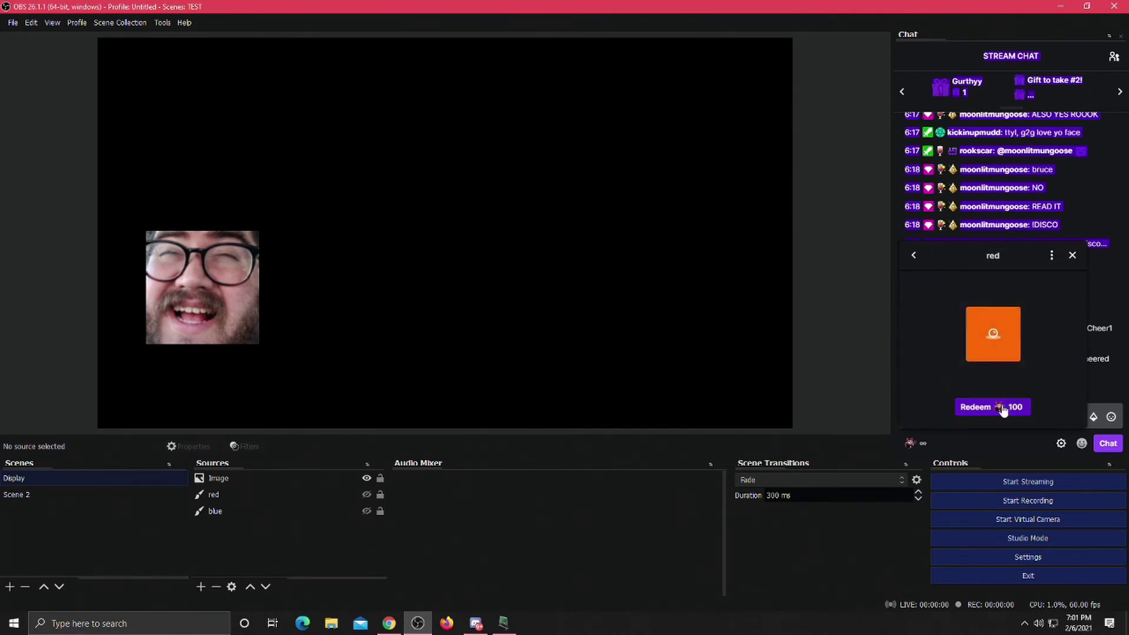
{"action": "left_click", "coordinate": [999, 406]}
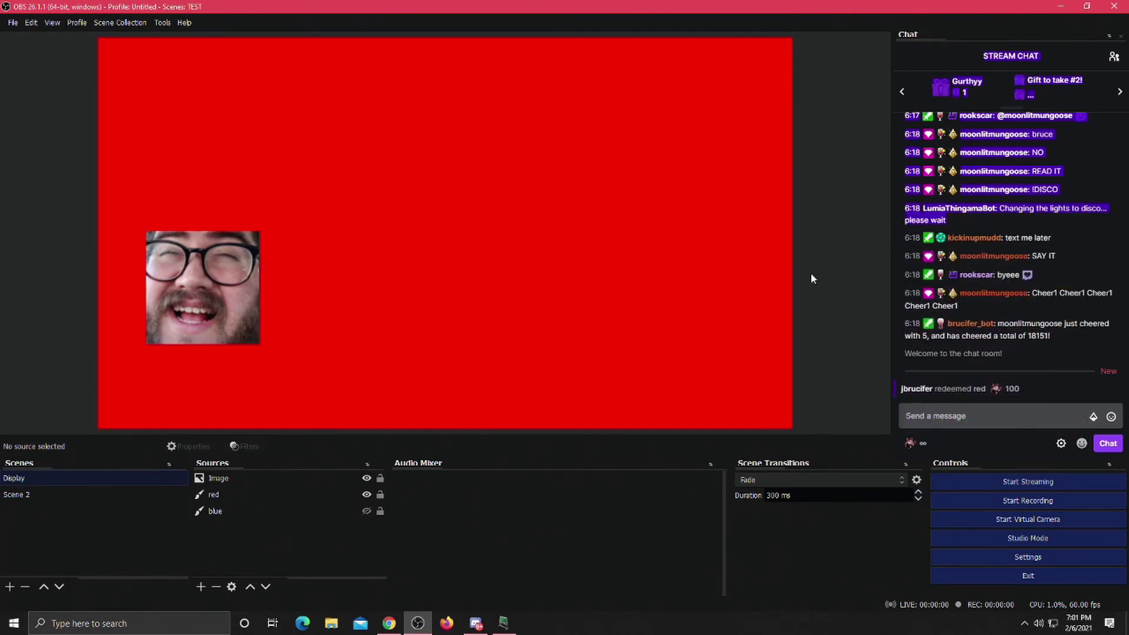
Redeem the blue reward from the stream chat's rewards list to test the Blue button
{"action": "left_click", "coordinate": [910, 443]}
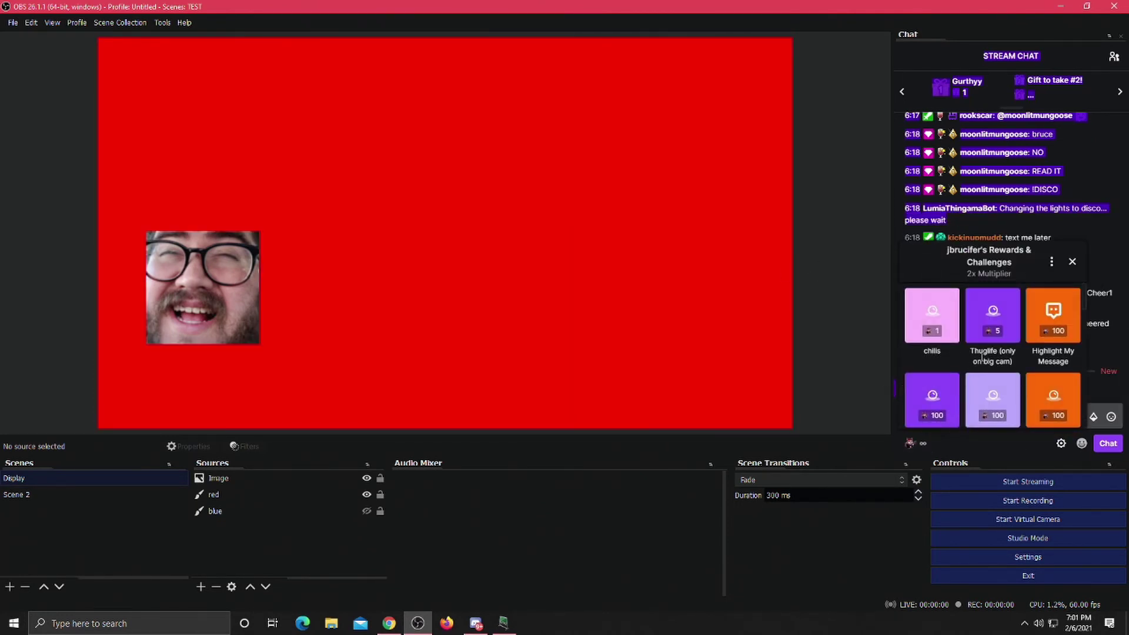
{"action": "scroll", "coordinate": [994, 414], "scroll_direction": "down", "scroll_amount": 2}
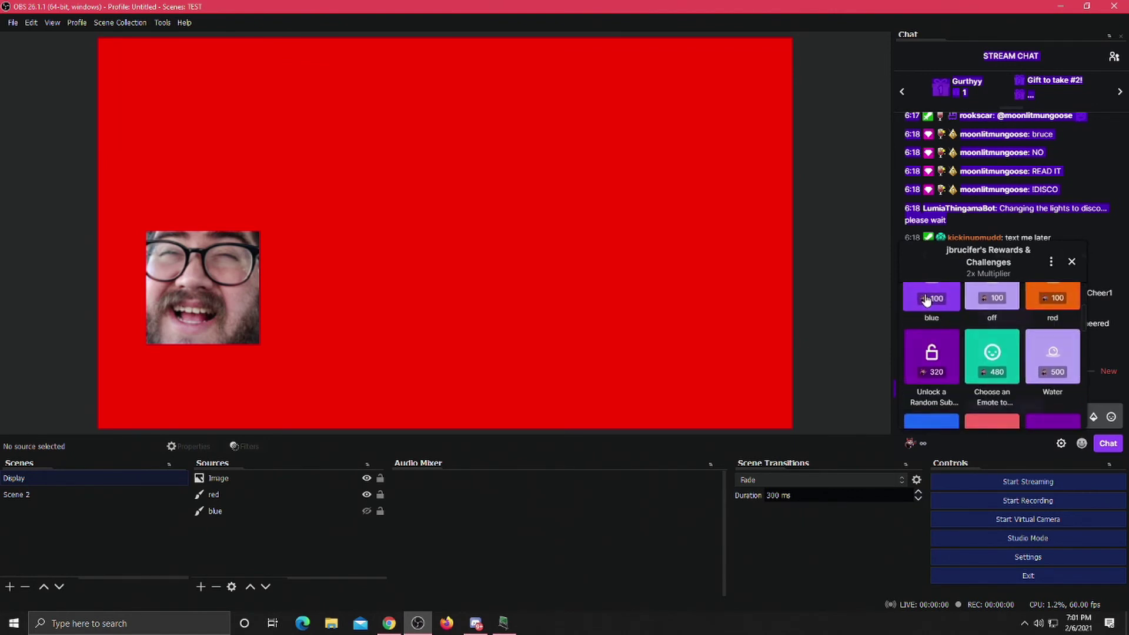
{"action": "left_click", "coordinate": [929, 296]}
{"action": "left_click", "coordinate": [983, 407]}
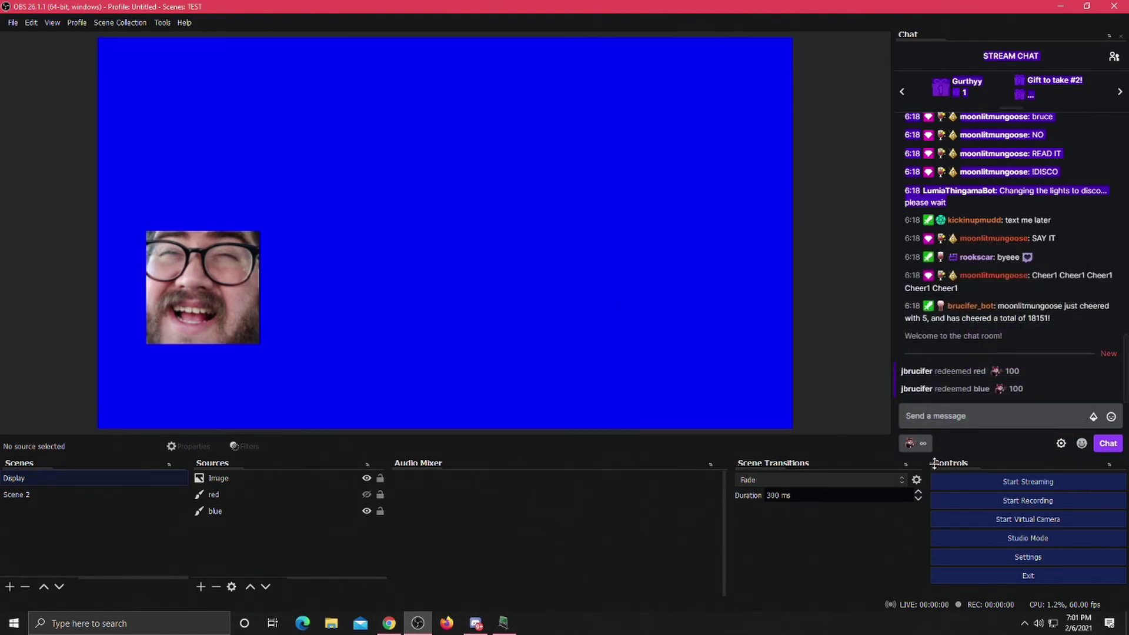
Redeem the off reward from the stream chat's rewards list to test the Off button
{"action": "left_click", "coordinate": [910, 443]}
{"action": "scroll", "coordinate": [990, 411], "scroll_direction": "down", "scroll_amount": 2}
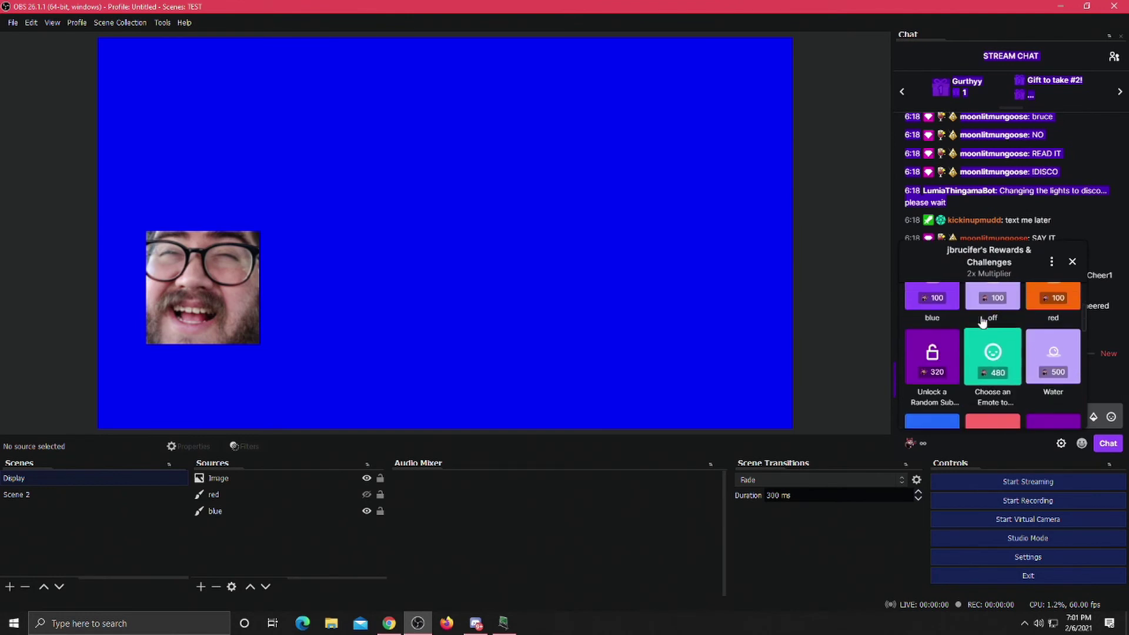
{"action": "left_click", "coordinate": [989, 300]}
{"action": "left_click", "coordinate": [983, 406]}
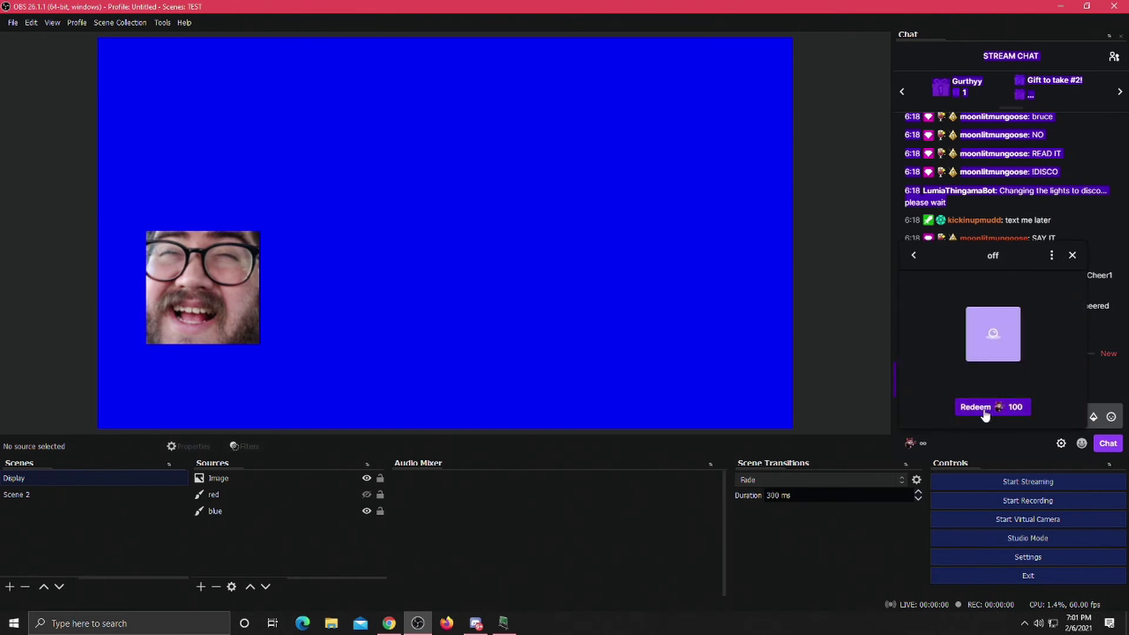